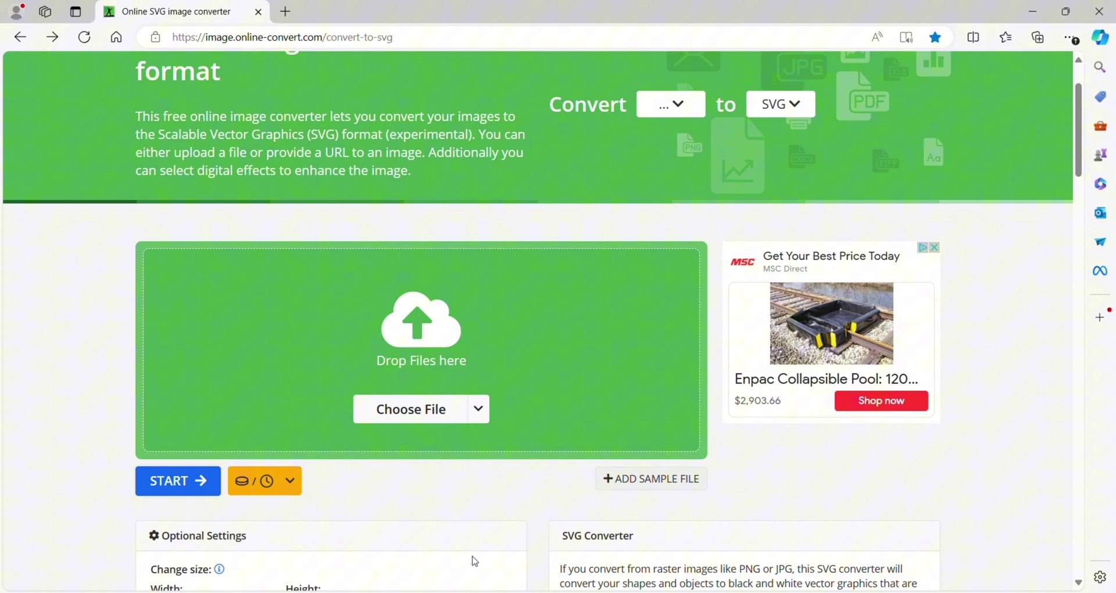
- Upload MLV Logo.jpg to the SVG converter
left_click(400, 416)
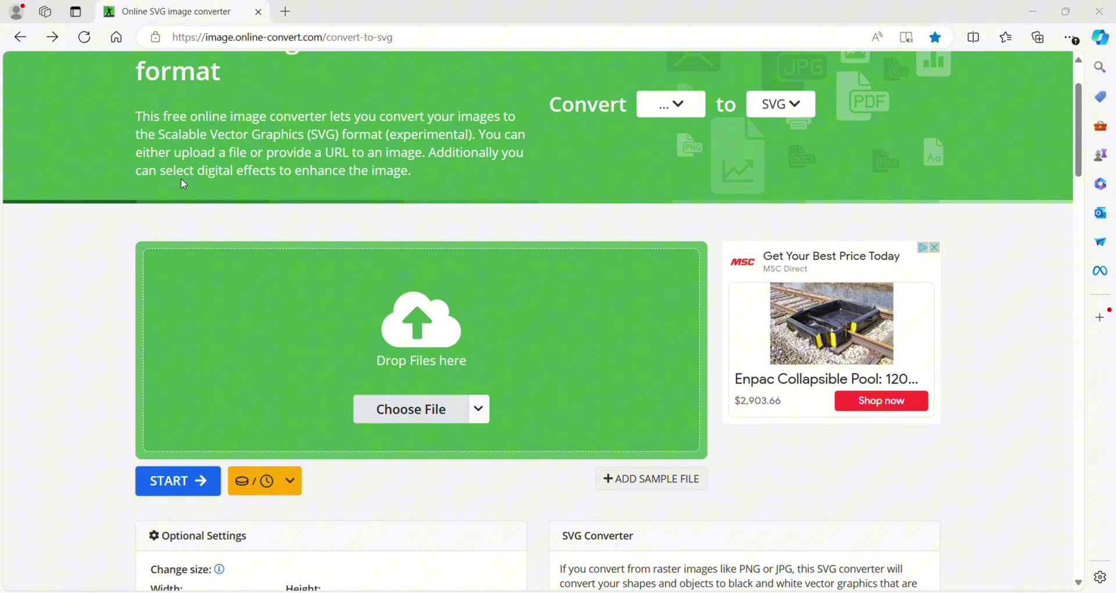
left_click(458, 331)
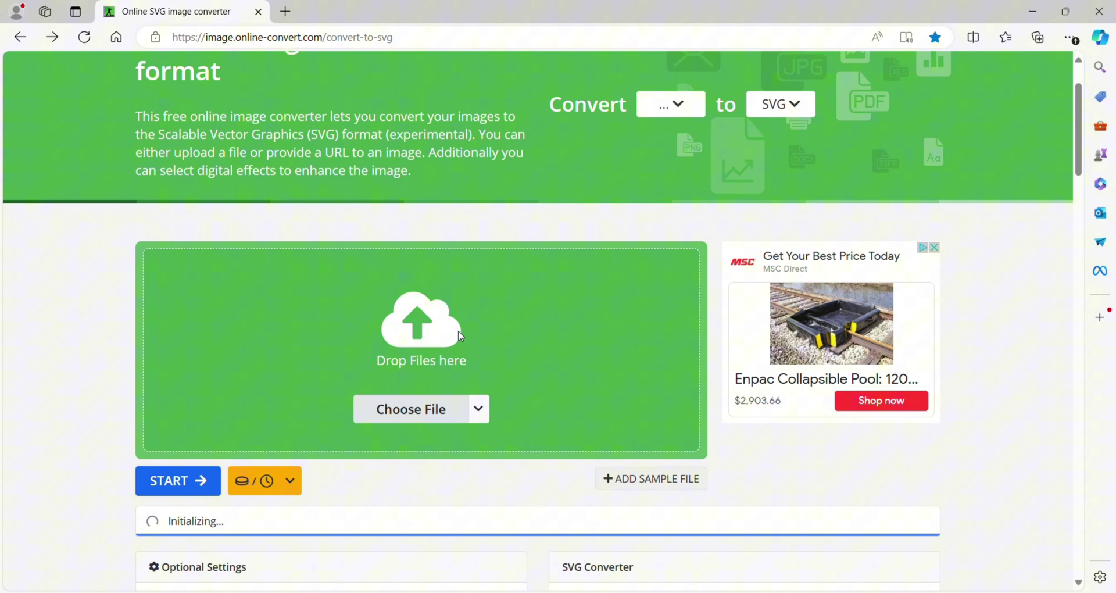
scroll(534, 500, "down", 3)
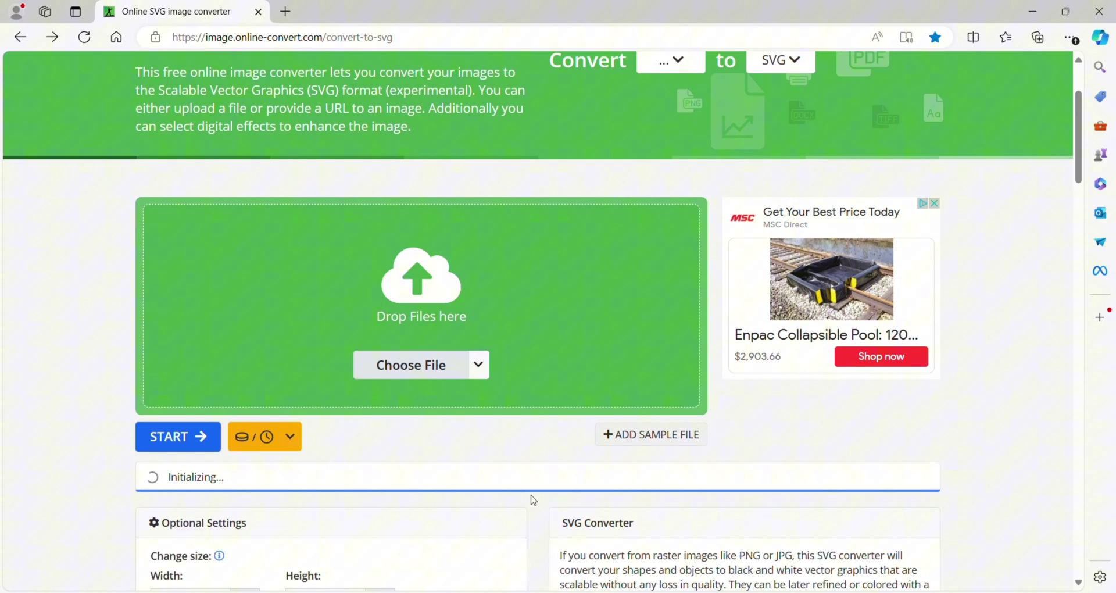
scroll(534, 500, "down", 1)
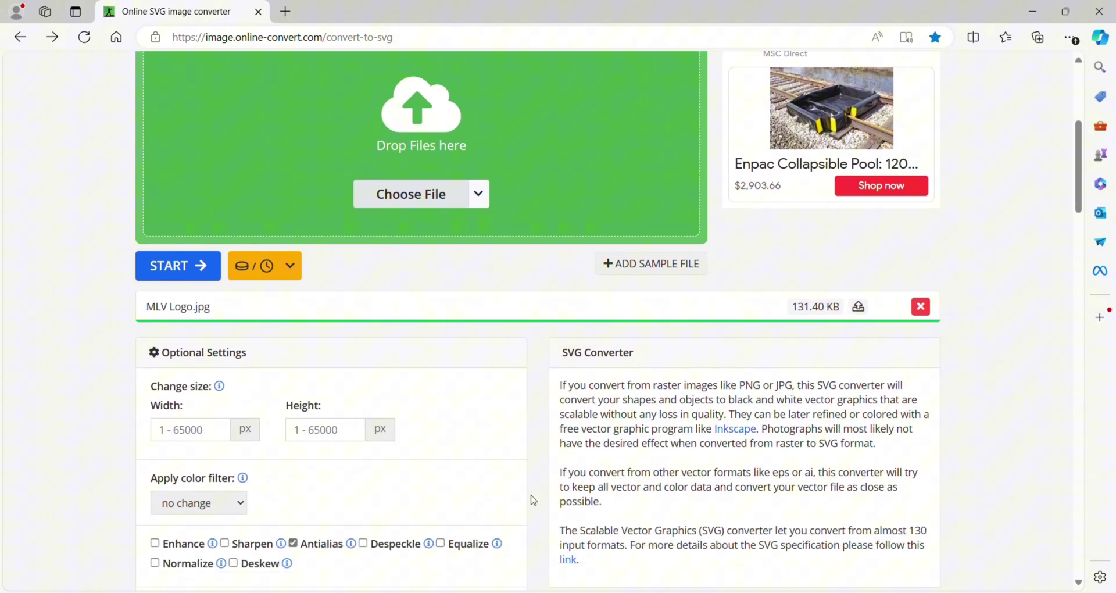
- Convert the uploaded MLV Logo.jpg with the default settings and download the resulting SVG file
scroll(534, 500, "up", 3)
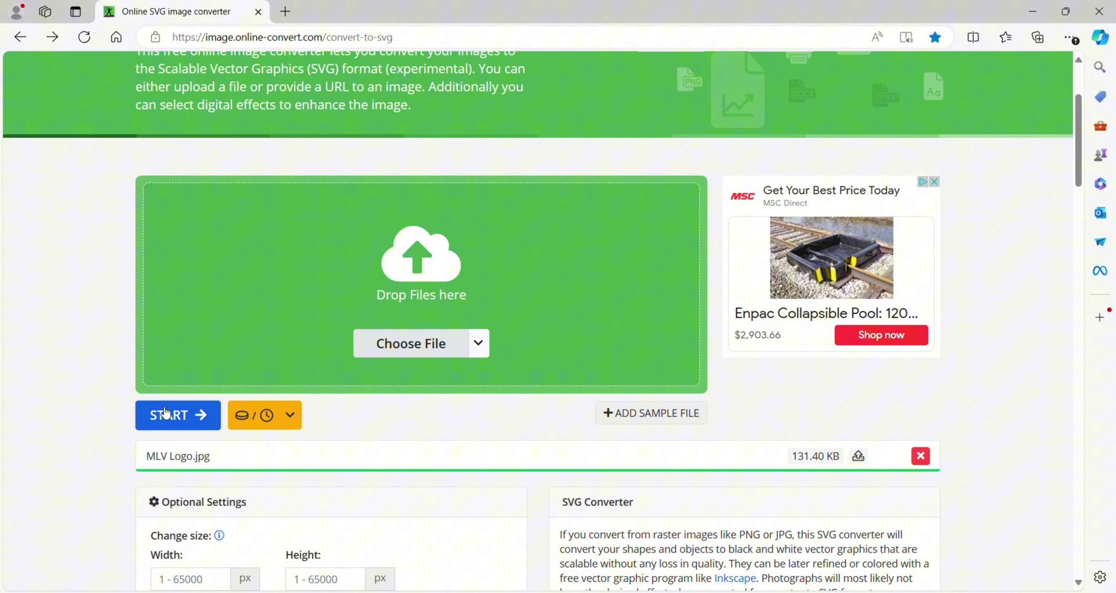
left_click(168, 417)
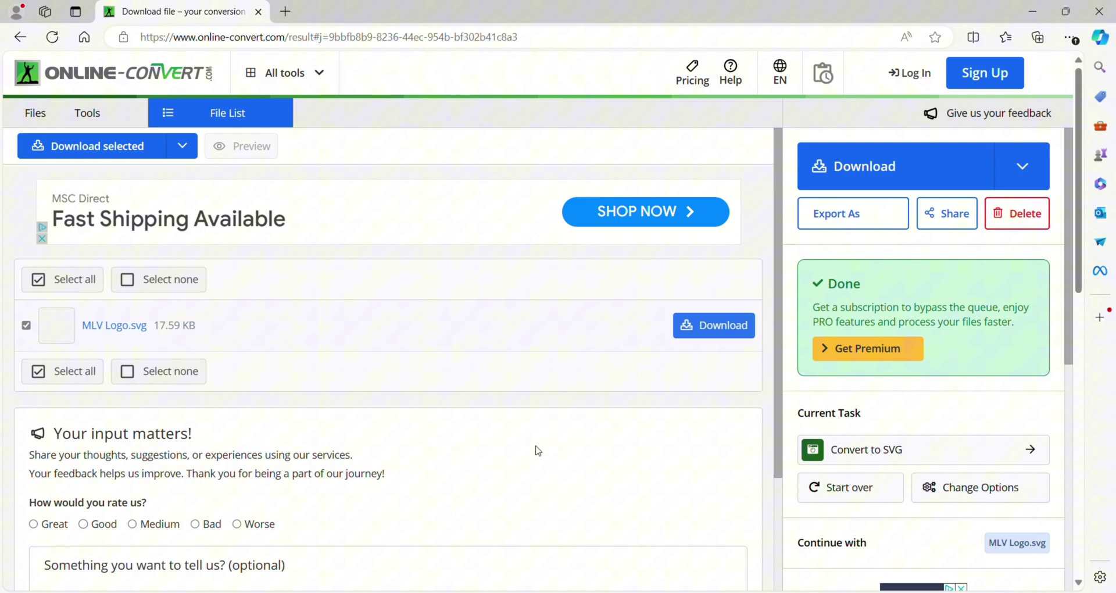
left_click(710, 328)
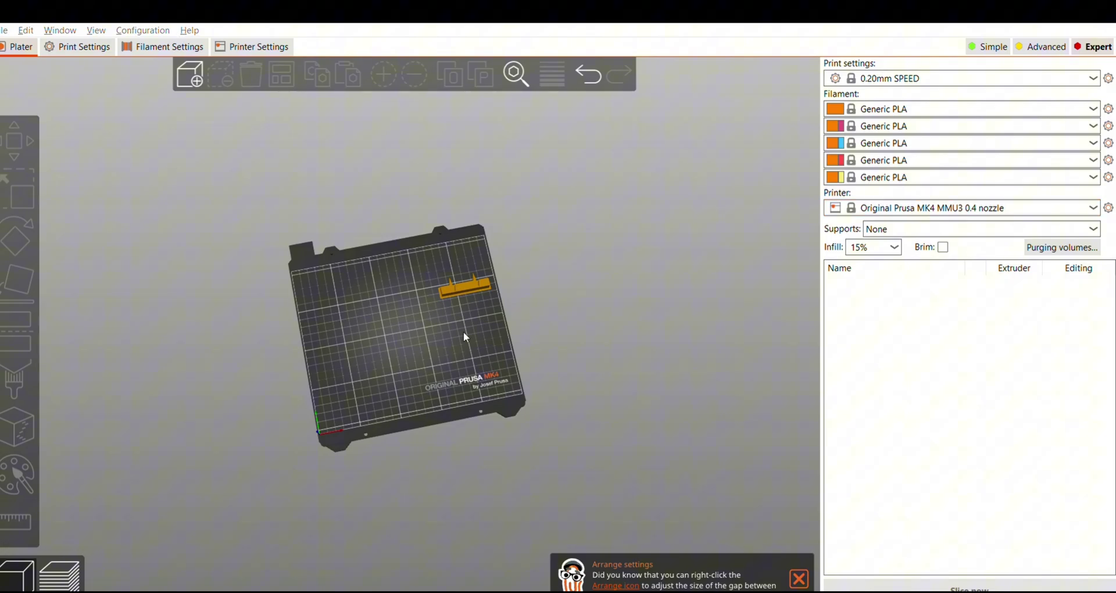
- In PrusaSlicer, load the MLV Logo model and scale it down to fit within the print bed
left_click(434, 354)
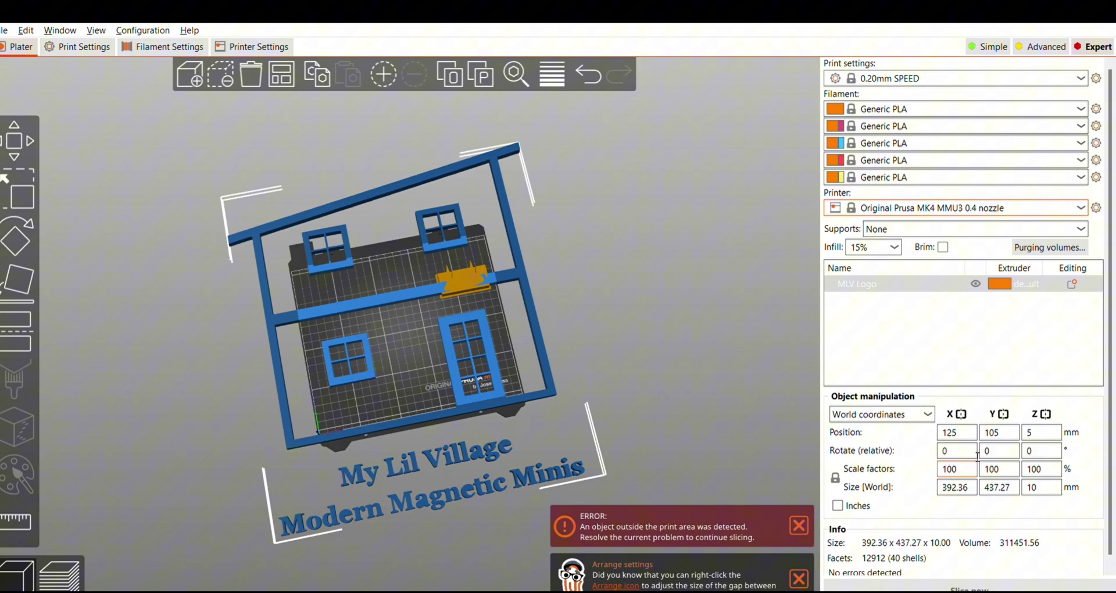
left_click(939, 464)
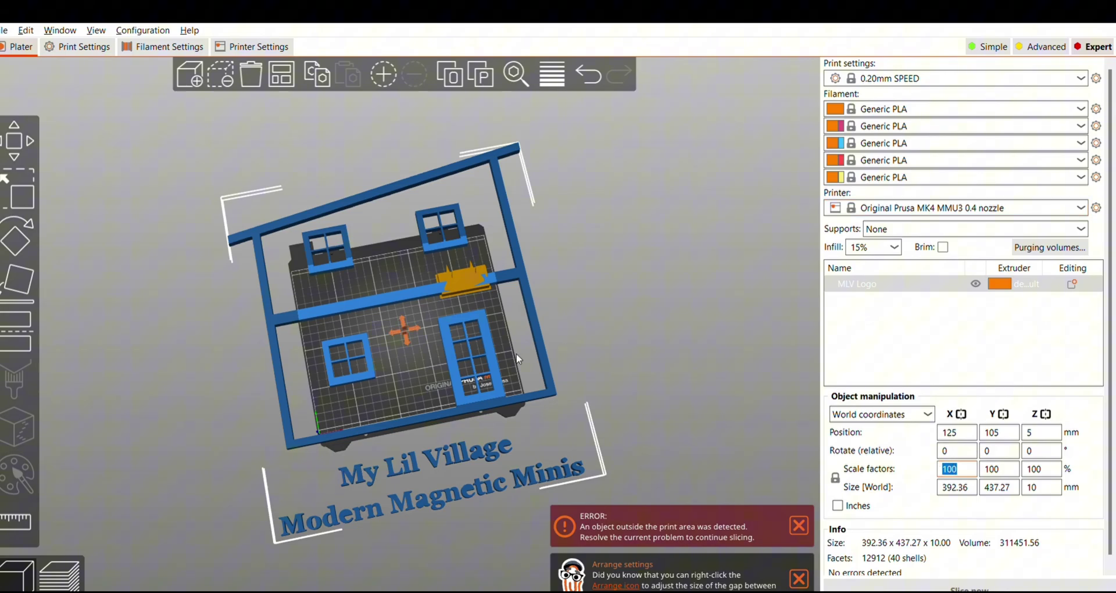
left_click(490, 354)
key("f")
left_click(590, 322)
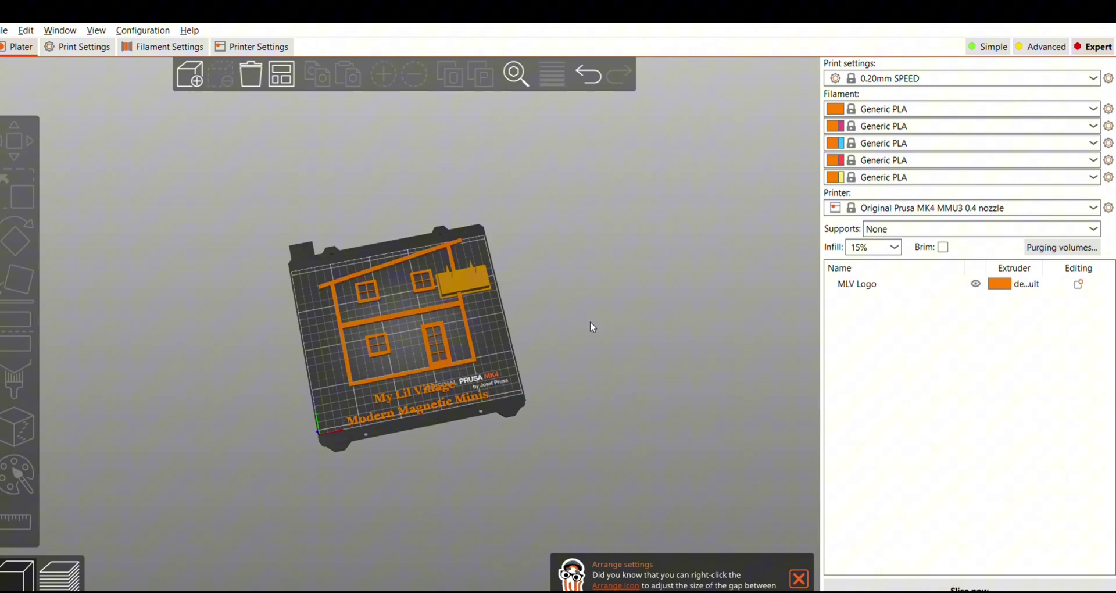
- Move the wipe tower clear of the house logo to the right-hand edge of the print bed
scroll(544, 368, "up", 3)
scroll(544, 369, "up", 2)
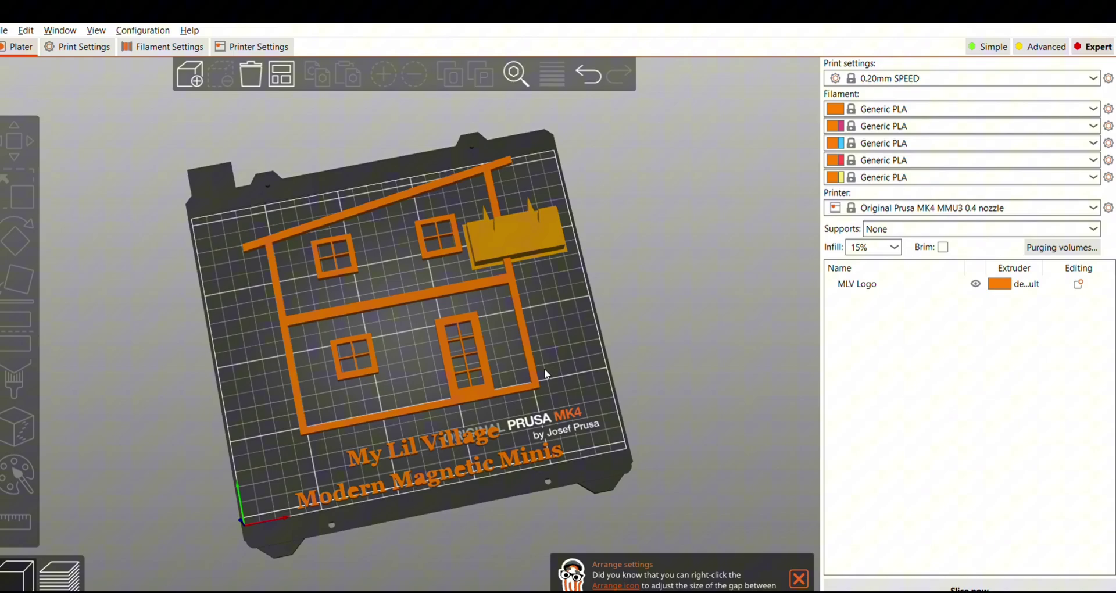
left_click_drag(624, 319, 622, 336)
scroll(451, 500, "up", 5)
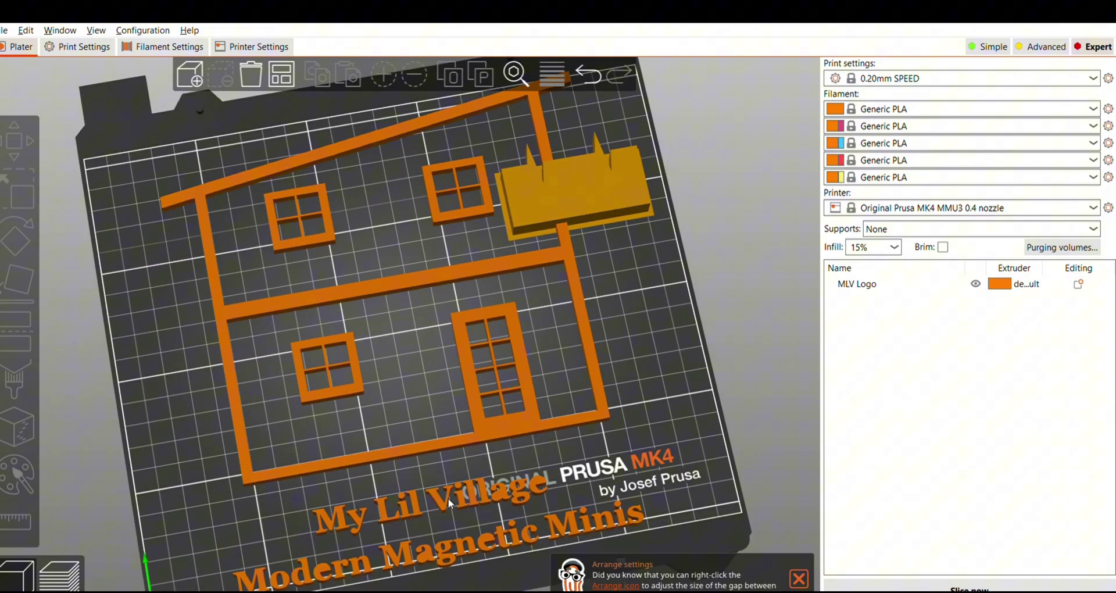
mouse_move(756, 417)
right_mouse_down()
mouse_move(747, 382)
mouse_move(750, 411)
right_mouse_up()
scroll(679, 286, "down", 2)
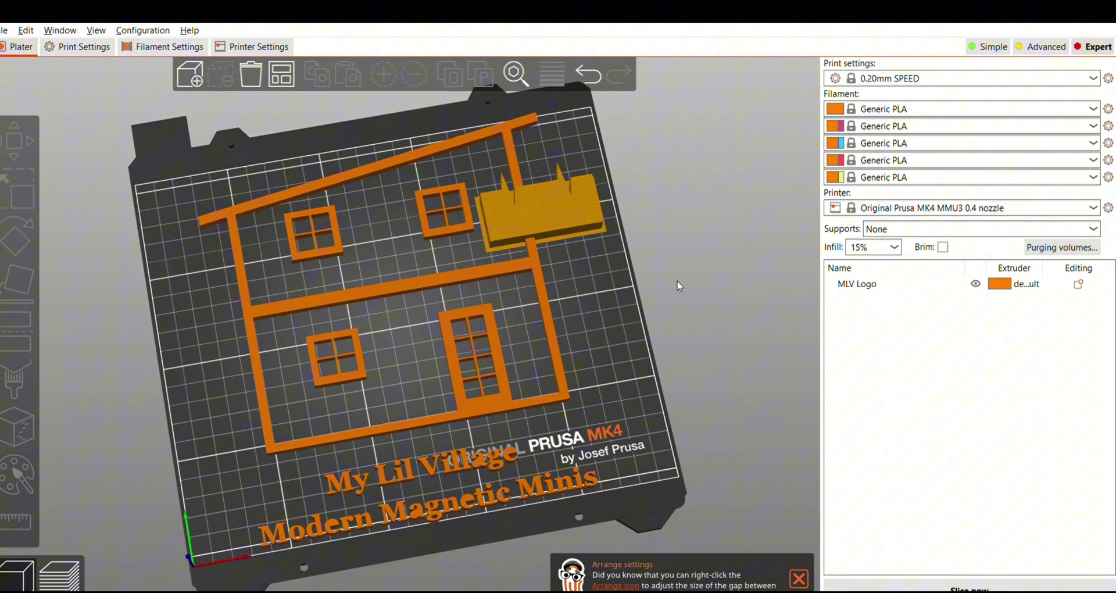
left_click(574, 198)
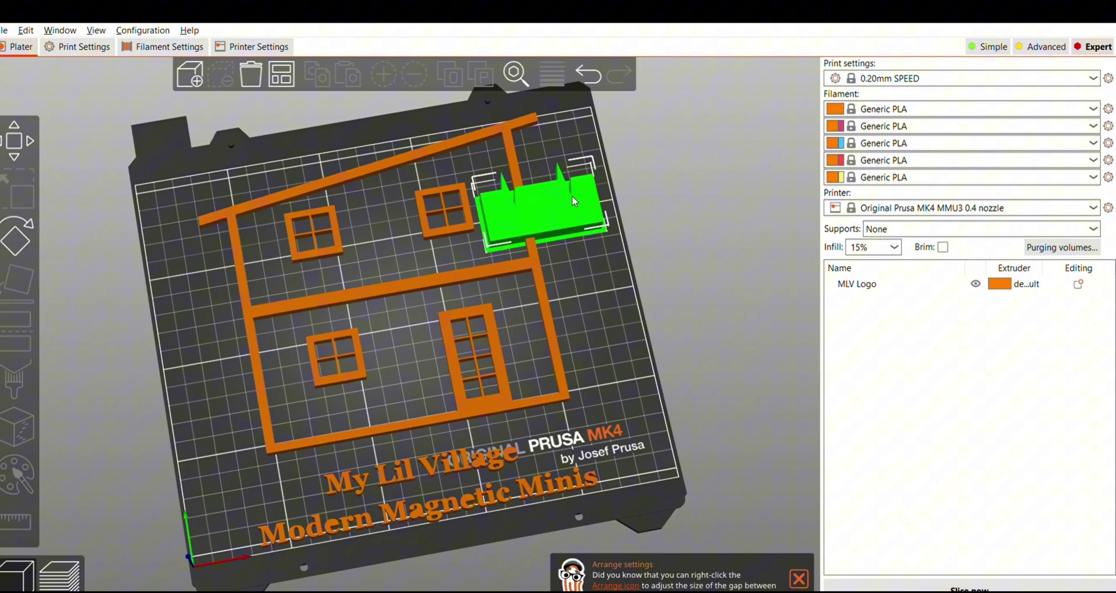
left_click_drag(574, 201, 663, 224)
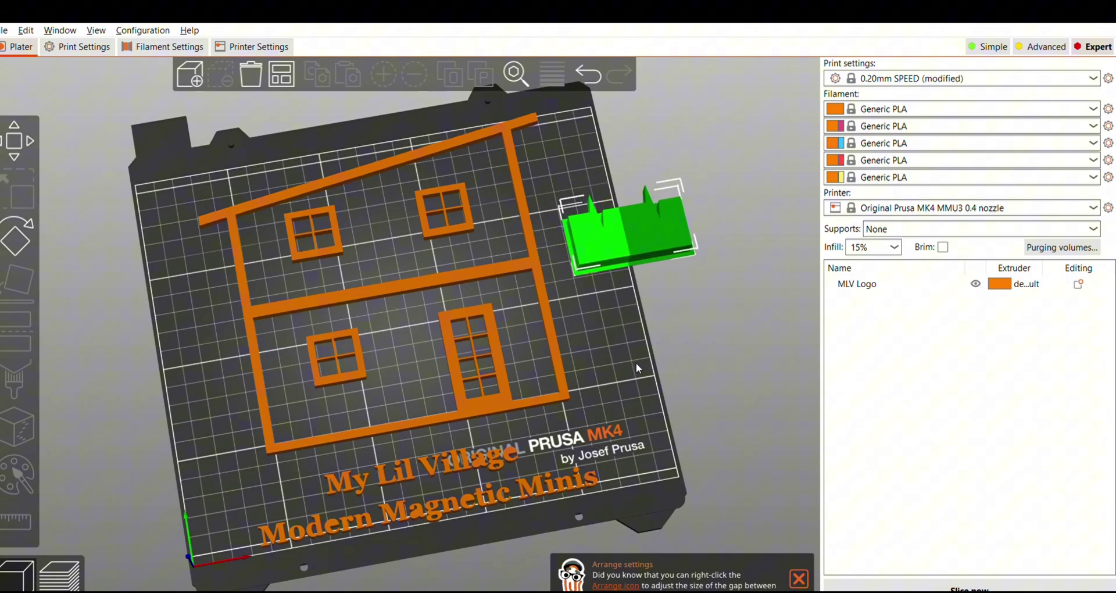
scroll(636, 363, "down", 3)
mouse_move(639, 399)
left_mouse_down()
mouse_move(633, 425)
mouse_move(636, 413)
left_mouse_up()
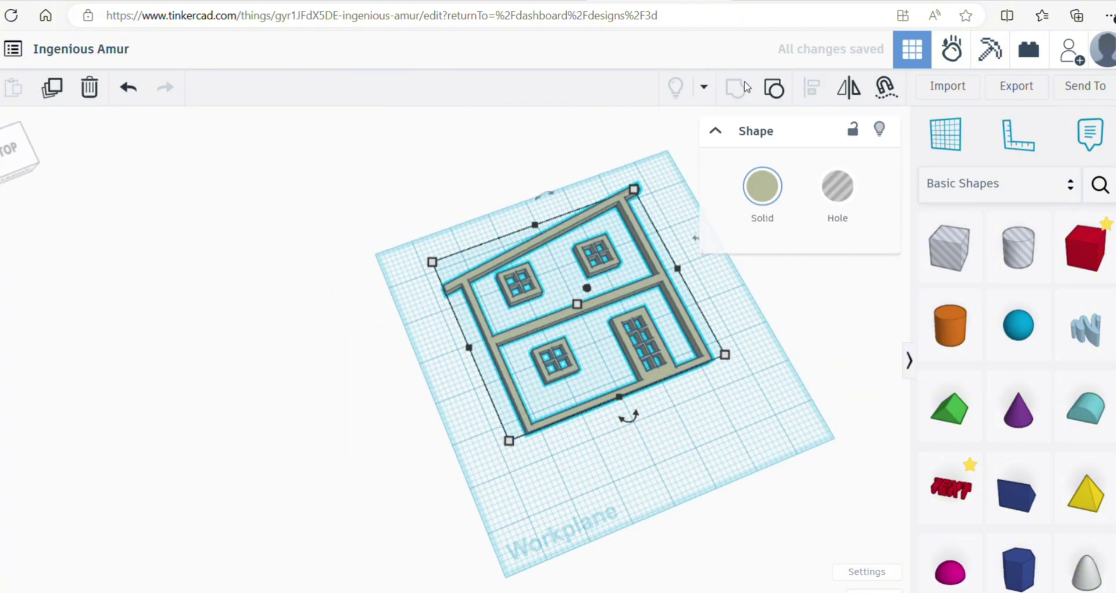
- In Tinkercad, import text.svg with its length set to 1000, centred on the artboard
left_click(948, 86)
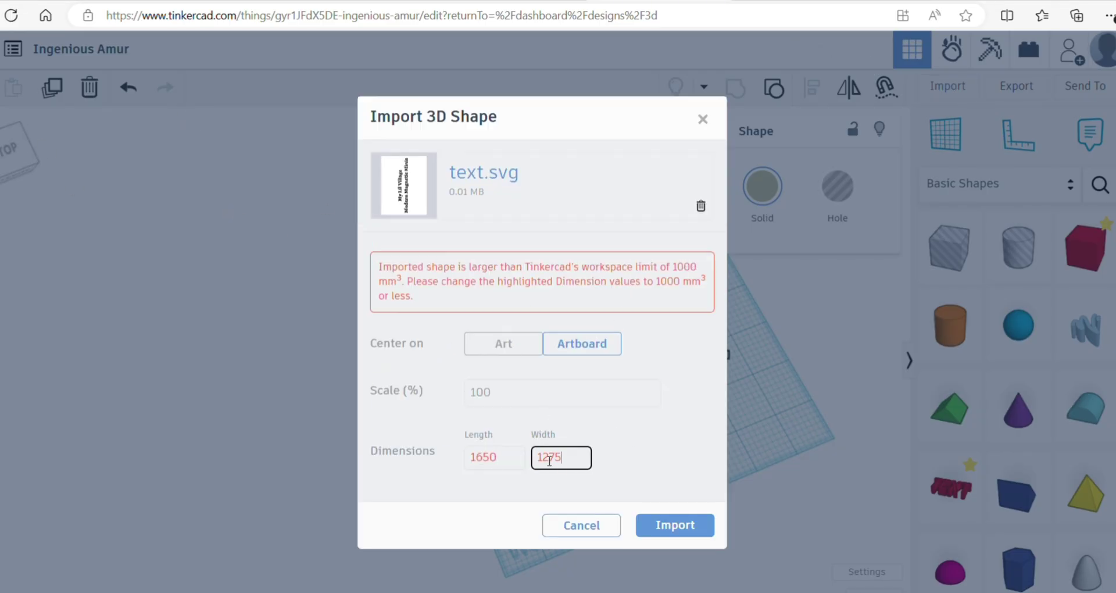
key("BackSpace")
key("BackSpace")
key("BackSpace")
key("BackSpace")
type("875")
left_click_drag(522, 462, 429, 450)
type("1000")
key("Tab")
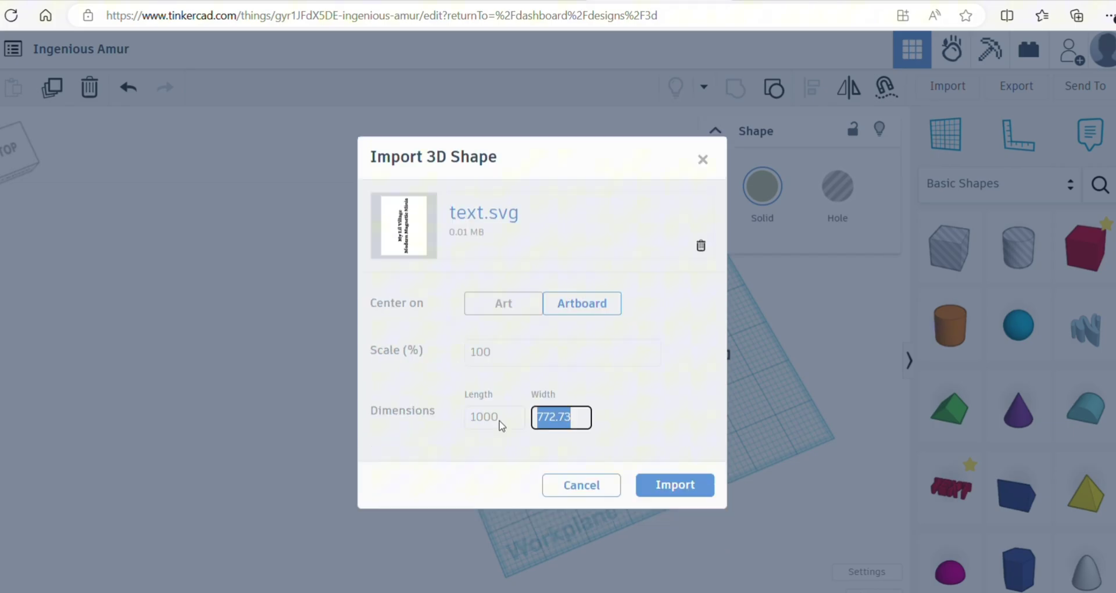
left_click(696, 479)
right_click_drag(695, 479, 575, 463)
left_click(716, 133)
right_click_drag(779, 427, 886, 449)
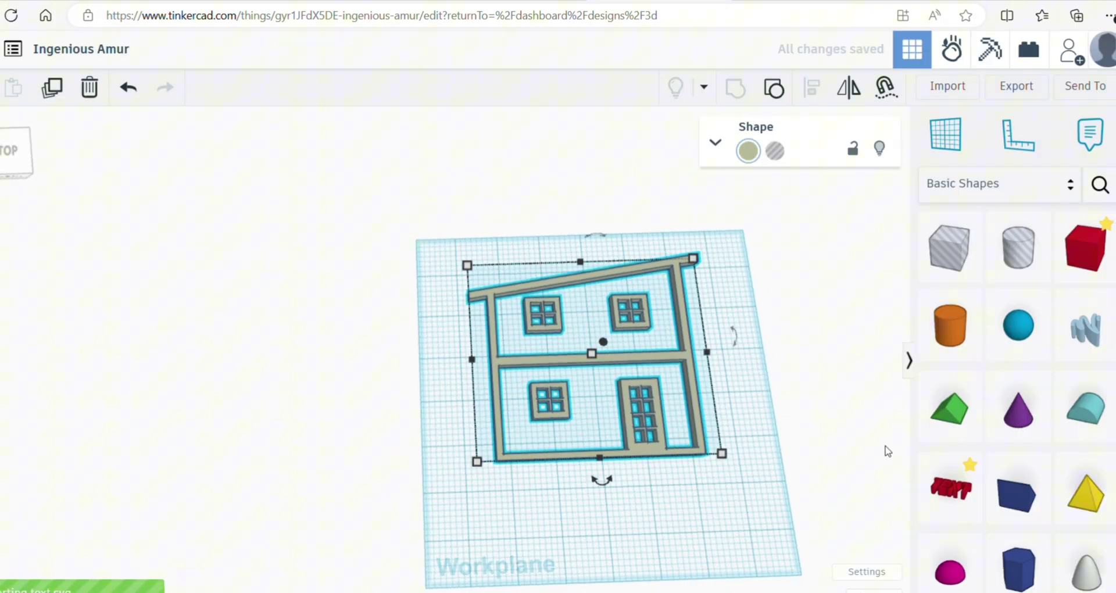
- Rotate the imported text to run parallel to the house's base, place it off the workplane, and select it
scroll(885, 449, "up", 3)
left_click(203, 392)
scroll(202, 397, "down", 5)
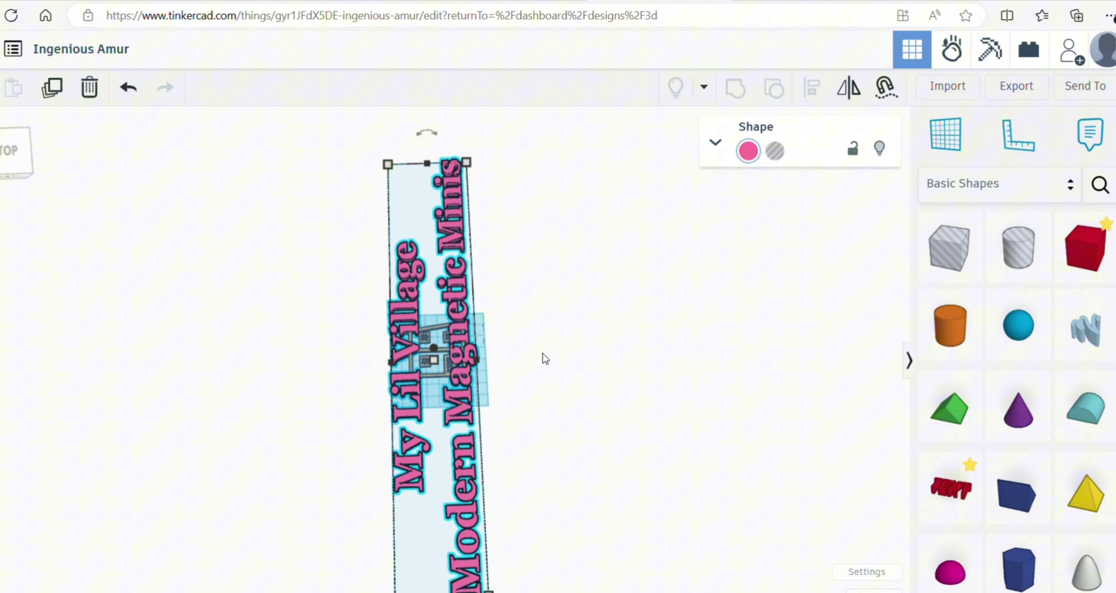
right_click_drag(543, 356, 493, 375)
left_click_drag(491, 391, 407, 433)
left_click_drag(263, 223, 520, 430, "shift")
left_click(423, 340)
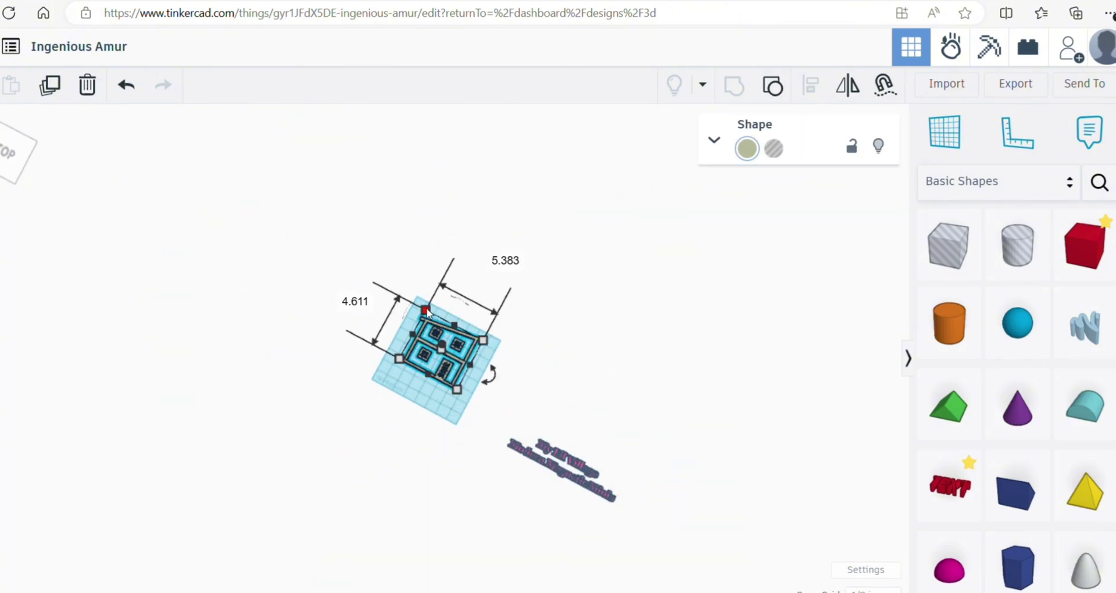
left_click(564, 468)
left_click(614, 391)
type("6")
key("Return")
key("ctrl+z")
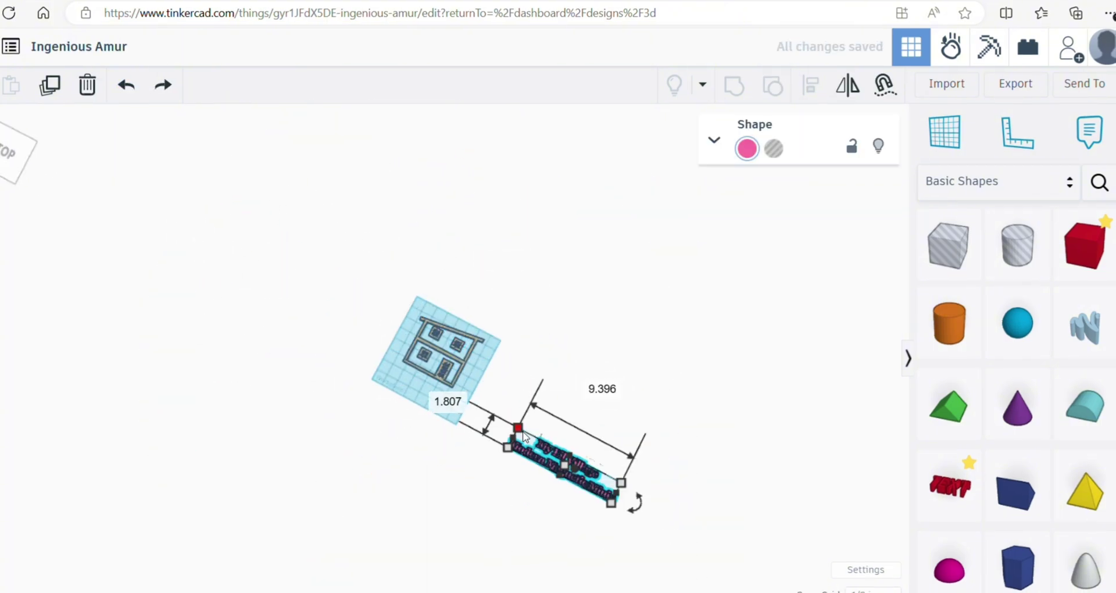
- Scale the text proportionally to a length of 6
left_click(611, 395)
type("6")
key("Return")
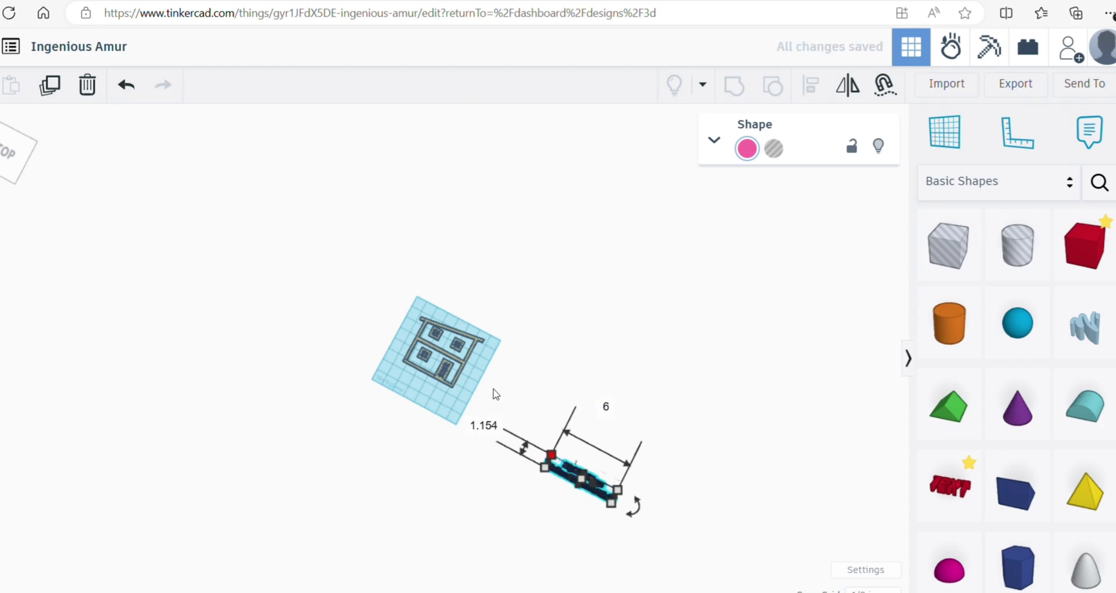
- Align the text with the house so that it sits centred beneath it on the workplane
left_click(458, 375, "shift")
left_click(811, 86)
left_click(440, 371)
left_click(418, 391)
scroll(425, 378, "up", 5)
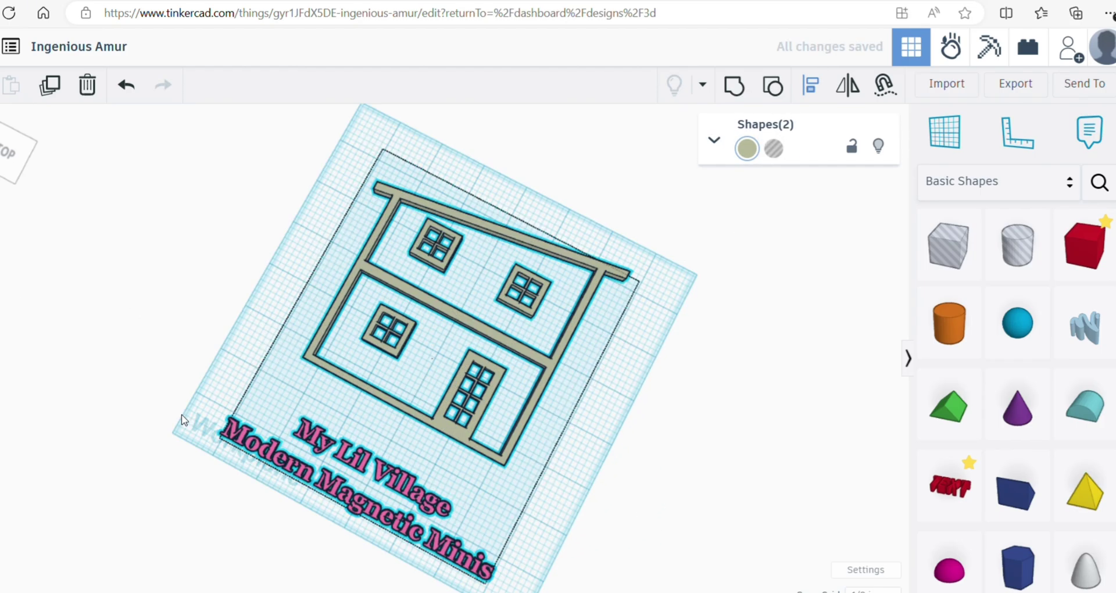
- Move the text up closer to the bottom edge of the house
right_click_drag(425, 395, 468, 389)
left_click(459, 445)
left_click_drag(450, 510, 449, 479)
- Place a cylinder at the workplane's upper-left corner and set its length and width to 9
left_click(949, 323)
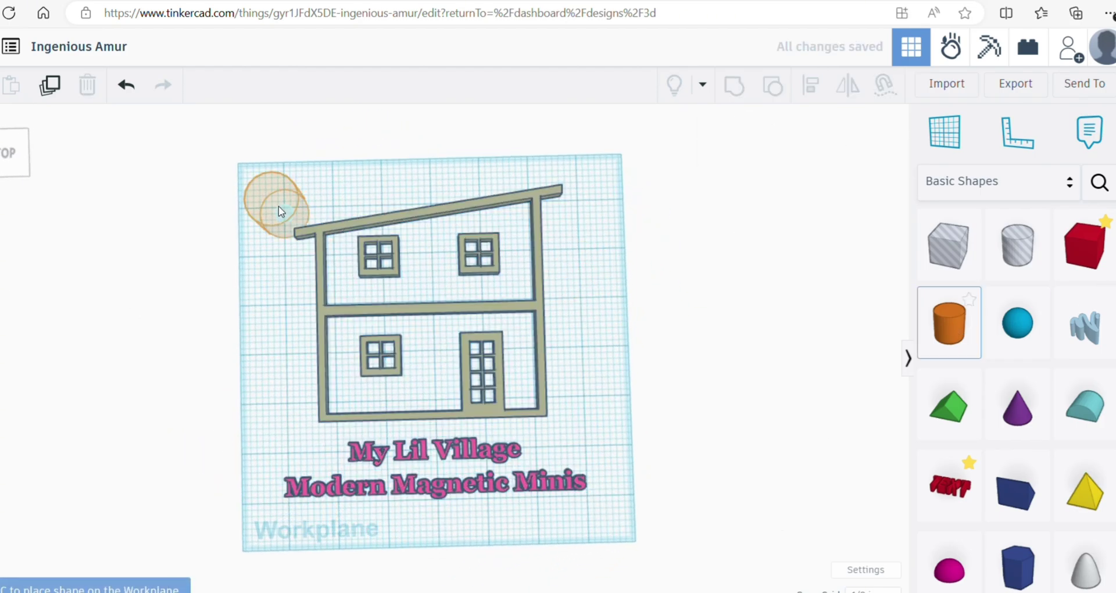
left_click(285, 169)
left_click_drag(393, 187, 452, 465)
scroll(285, 199, "down", 3)
left_click(253, 191)
left_click(273, 213)
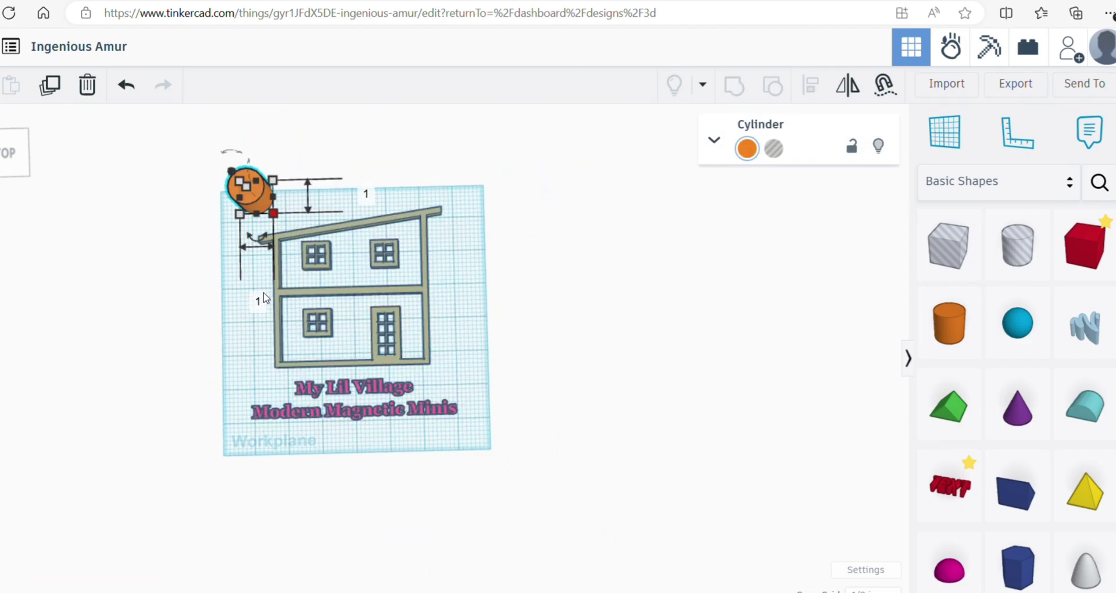
left_click(261, 301)
type("9")
key("Tab")
type("9")
key("Tab")
- Raise the cylinder's number of sides to the maximum and flatten it to a height of 1/8
left_click(714, 140)
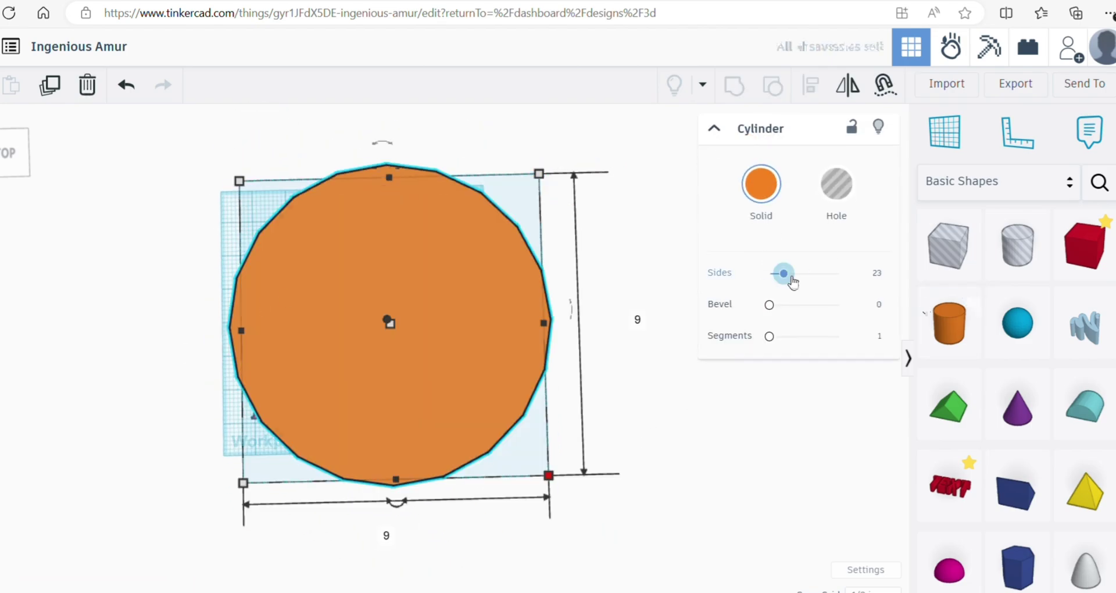
left_click_drag(786, 274, 840, 274)
left_click(262, 470)
right_click_drag(263, 469, 265, 429)
left_click(378, 326)
left_click_drag(381, 319, 378, 362)
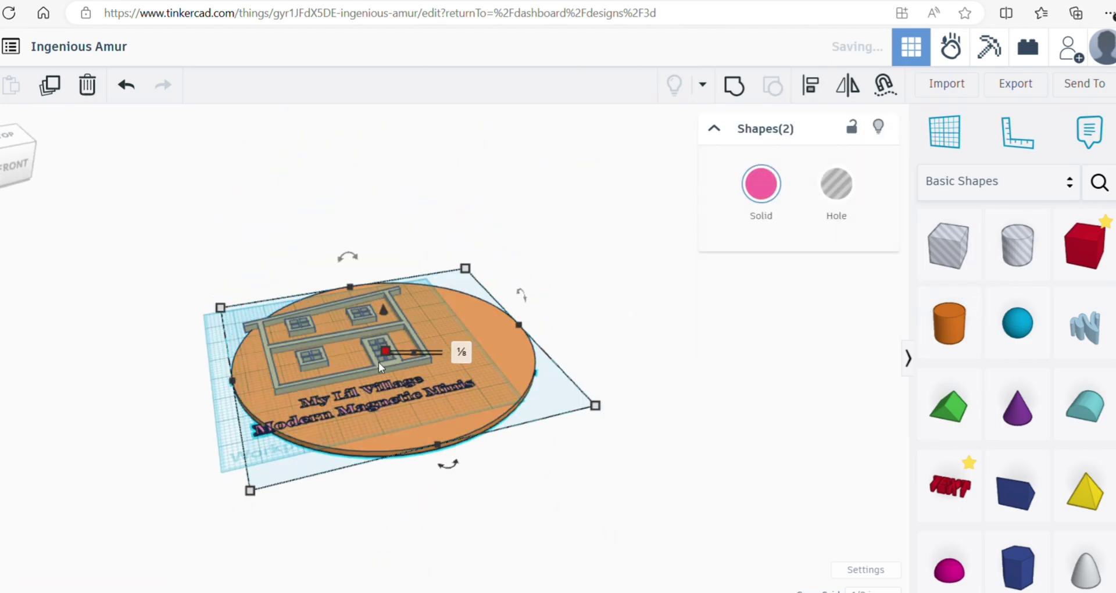
- Set the height of the house and the text to 0.1
left_click(297, 382)
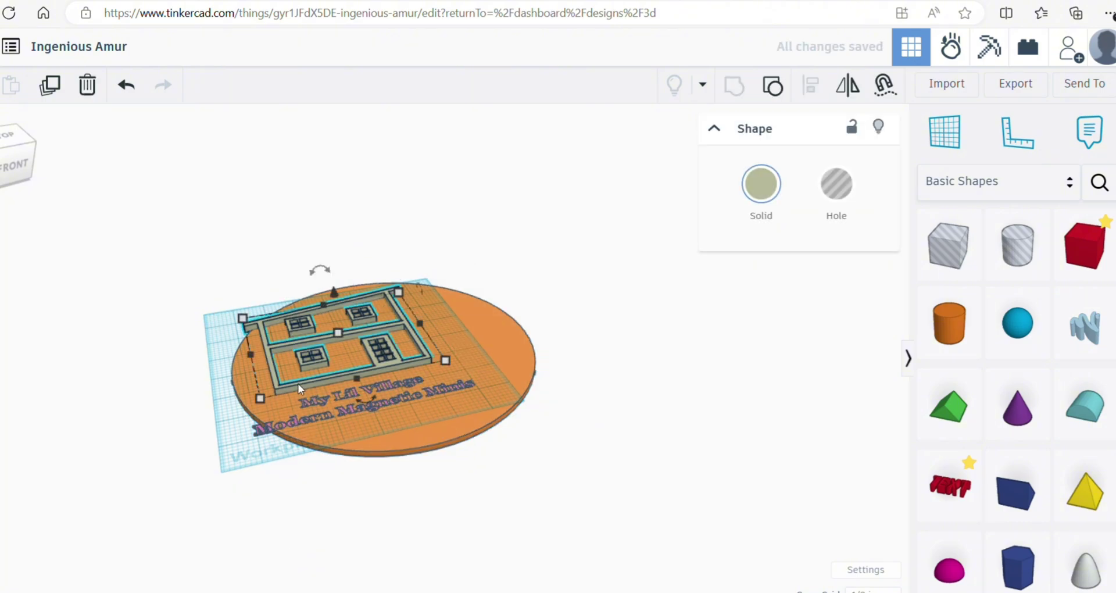
left_click(268, 440)
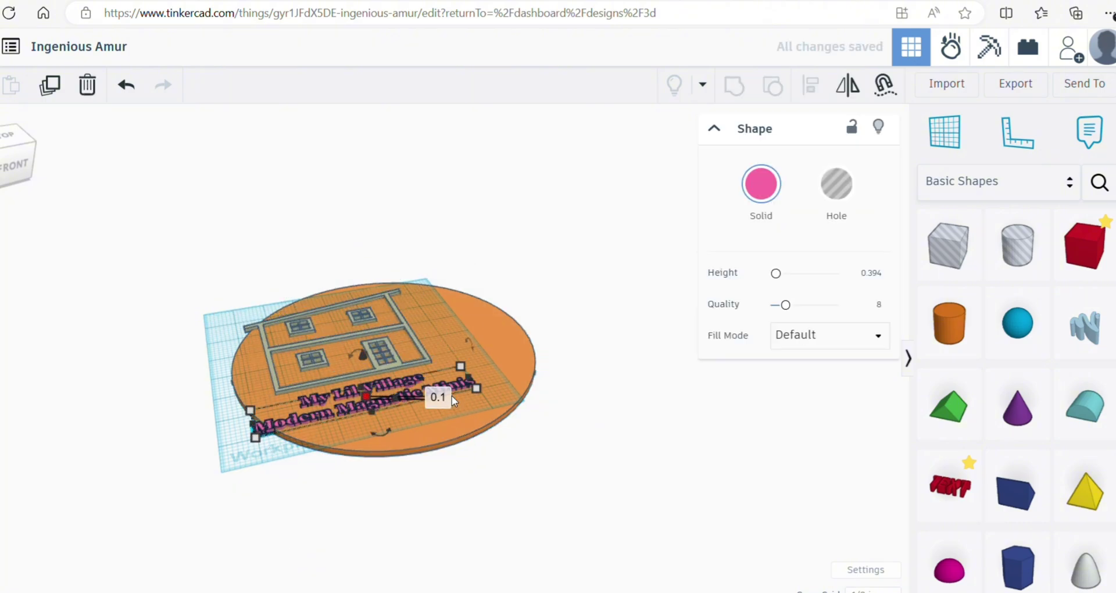
left_click(416, 312)
left_click(475, 362)
type("0.1")
key("Return")
- Select the house, text and round disc together and align them with one another
left_click_drag(209, 233, 547, 494)
key("l")
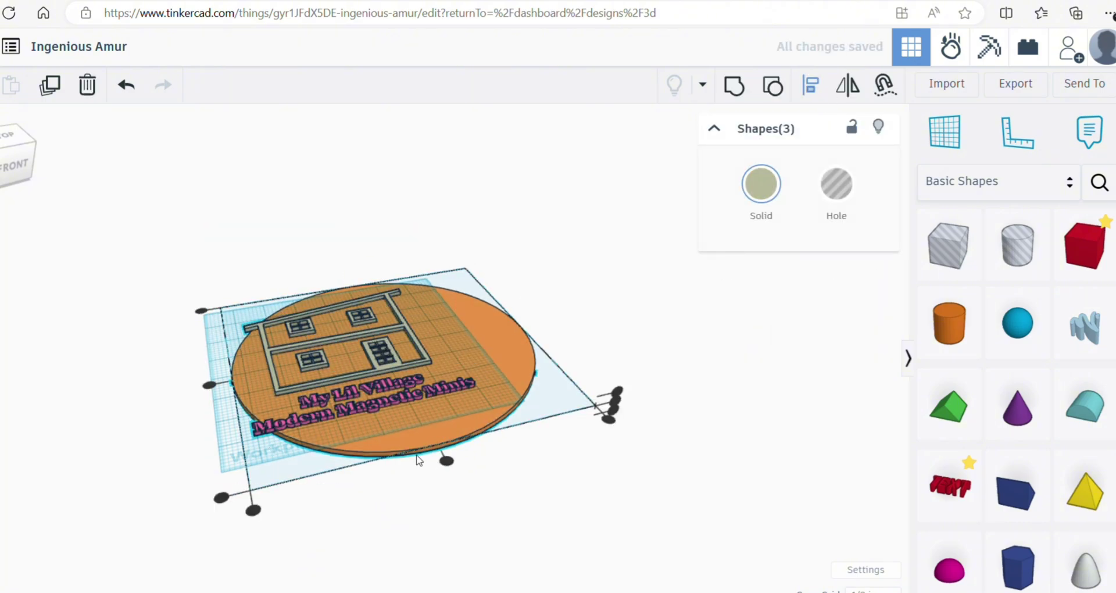
left_click(446, 460)
left_click(615, 408)
- Move the disc aside to expose the logo and group the house with the text
left_click(598, 307)
right_click_drag(599, 308, 560, 421)
left_click(271, 275)
left_click_drag(271, 276, 478, 235)
left_click_drag(232, 197, 348, 439)
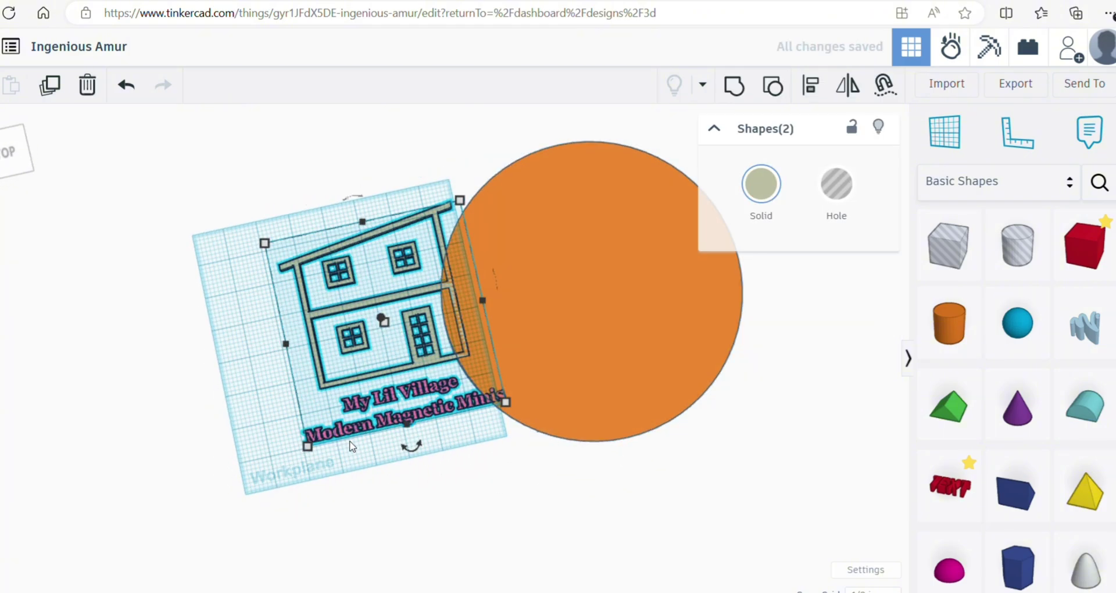
mouse_move(461, 202)
left_click(735, 87)
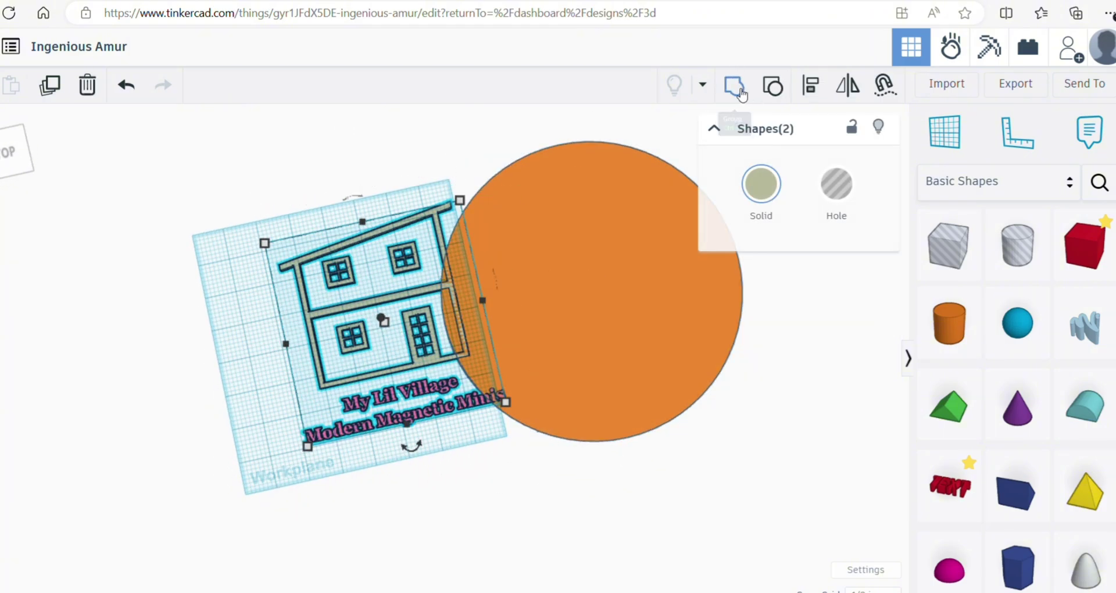
- Centre the grouped house and text on the round disc using Align
left_click(488, 254, "shift")
key("l")
left_click(552, 475)
left_click(598, 240)
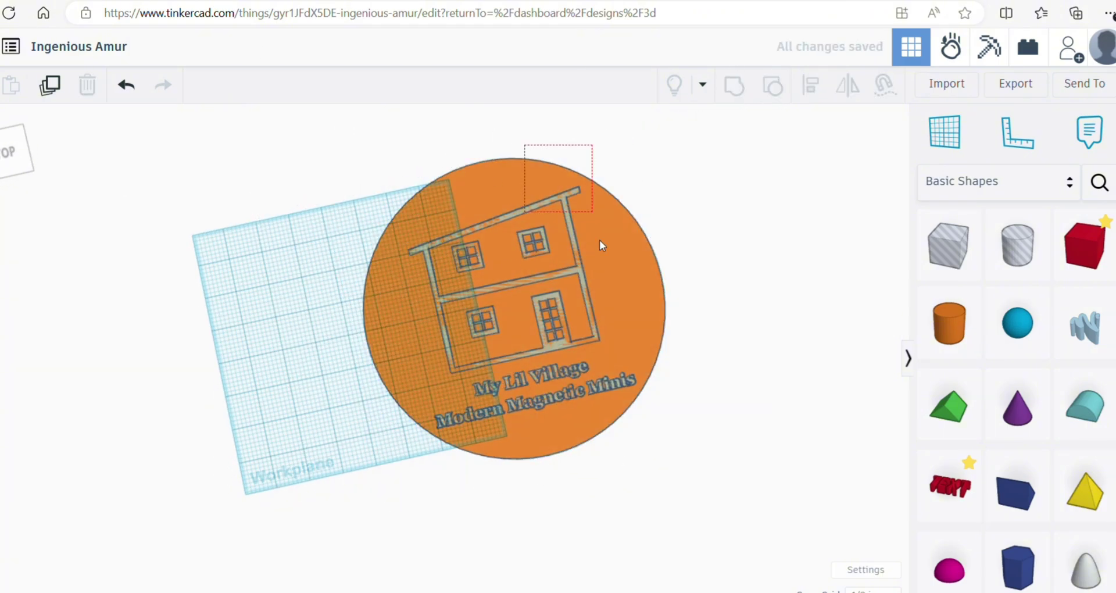
- Select the round disc and export only that shape as an STL file
left_click(633, 312)
left_click(634, 215)
left_click(643, 263)
left_click(1012, 92)
left_click(629, 357)
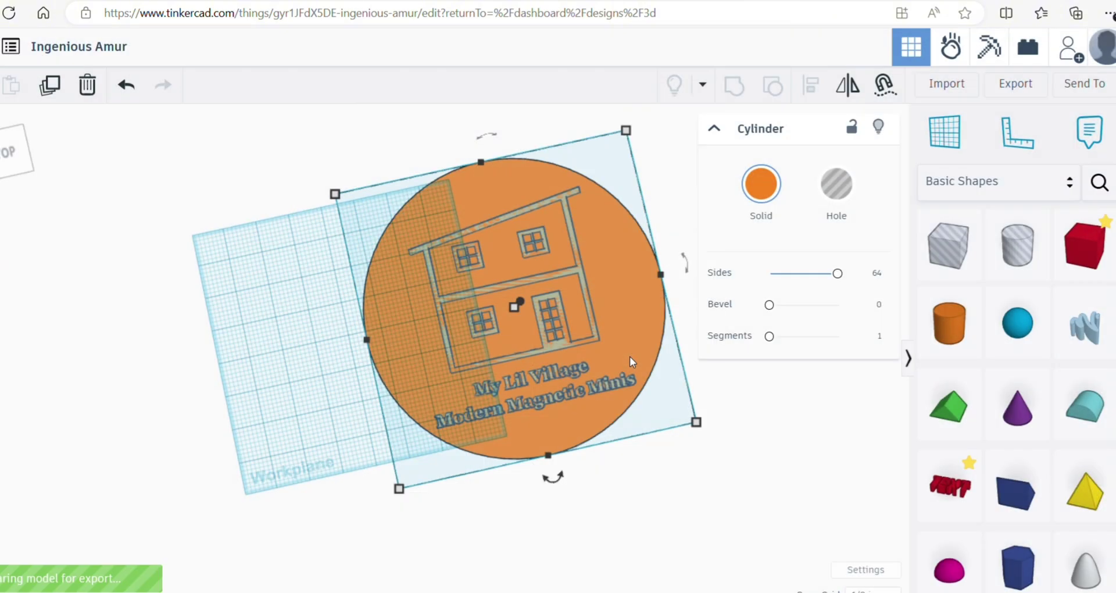
- Scale the disc and the logo down together to about 8 in across
key("shift+Up")
key("shift+Up")
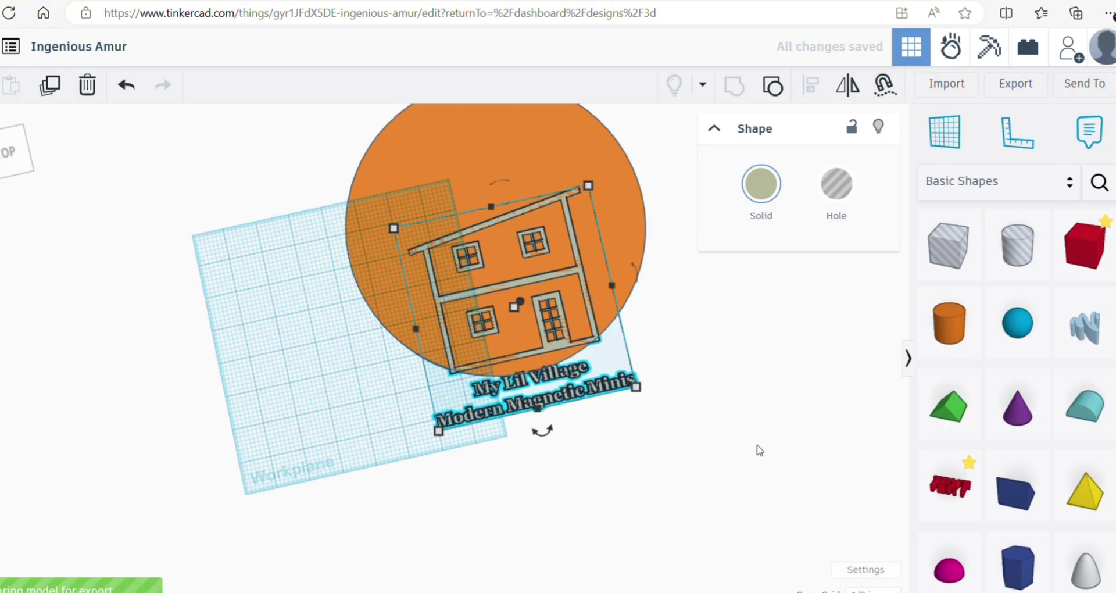
left_click(759, 448)
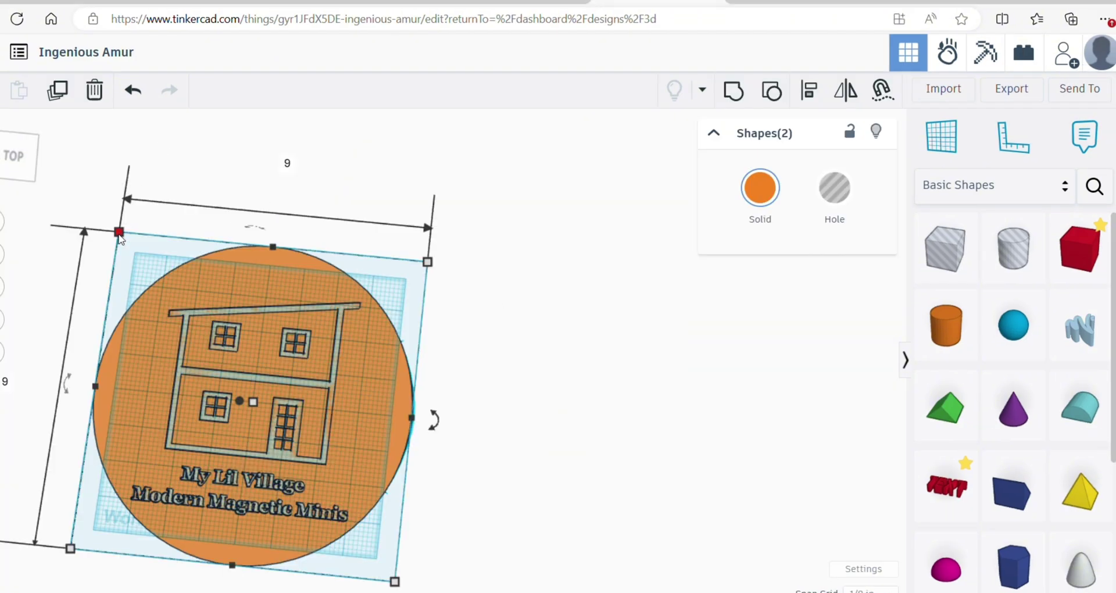
left_click_drag(119, 232, 149, 272, "shift")
left_click(507, 359)
- Shift the disc to free the logo for selection, and place a duplicate of the logo beside the disc
left_click(249, 494)
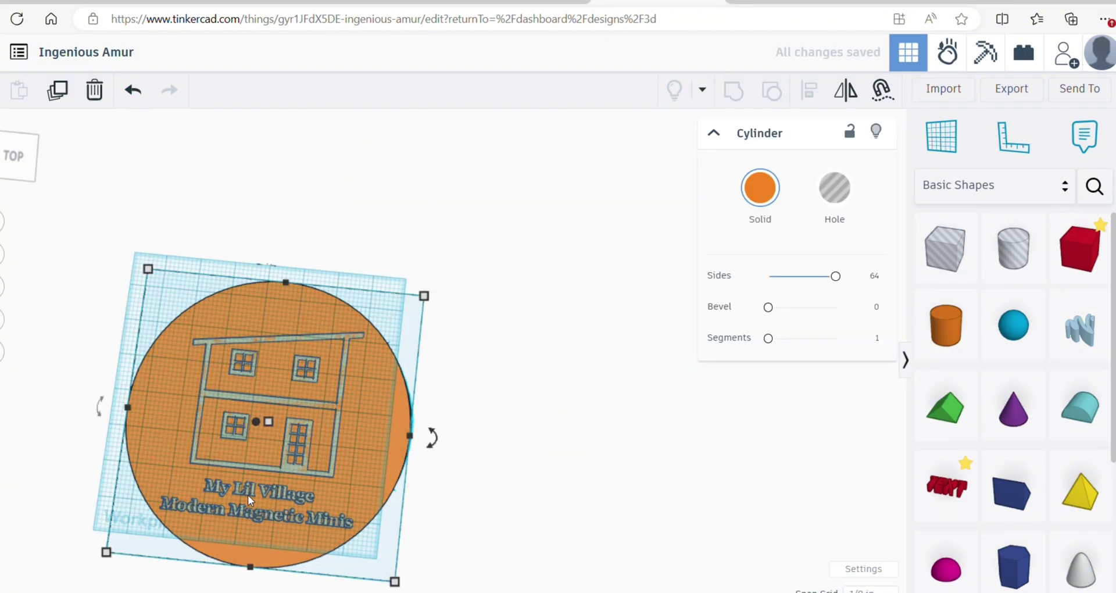
key("shift+Up")
left_click(251, 490)
left_click(55, 94)
key("shift+Right")
key("shift+Right")
key("shift+Right")
key("shift+Right")
key("shift+Right")
key("shift+Right")
key("shift+Right")
key("shift+Right")
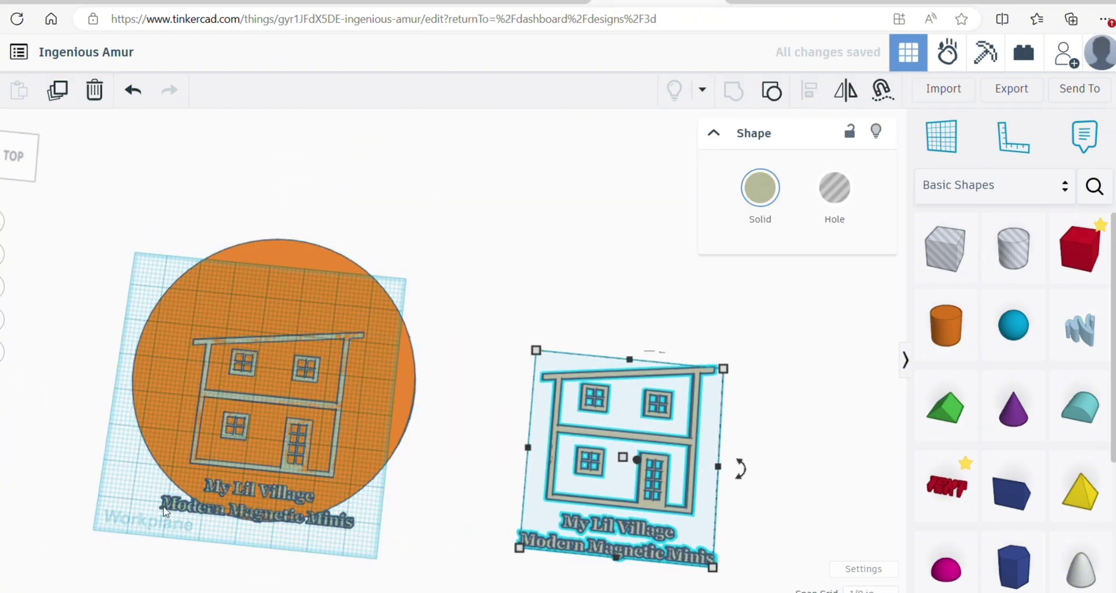
- Cut the original logo out of the disc by making it a hole, centring it on the disc and grouping both
left_click(165, 506)
left_click(835, 188)
left_click_drag(308, 213, 408, 501)
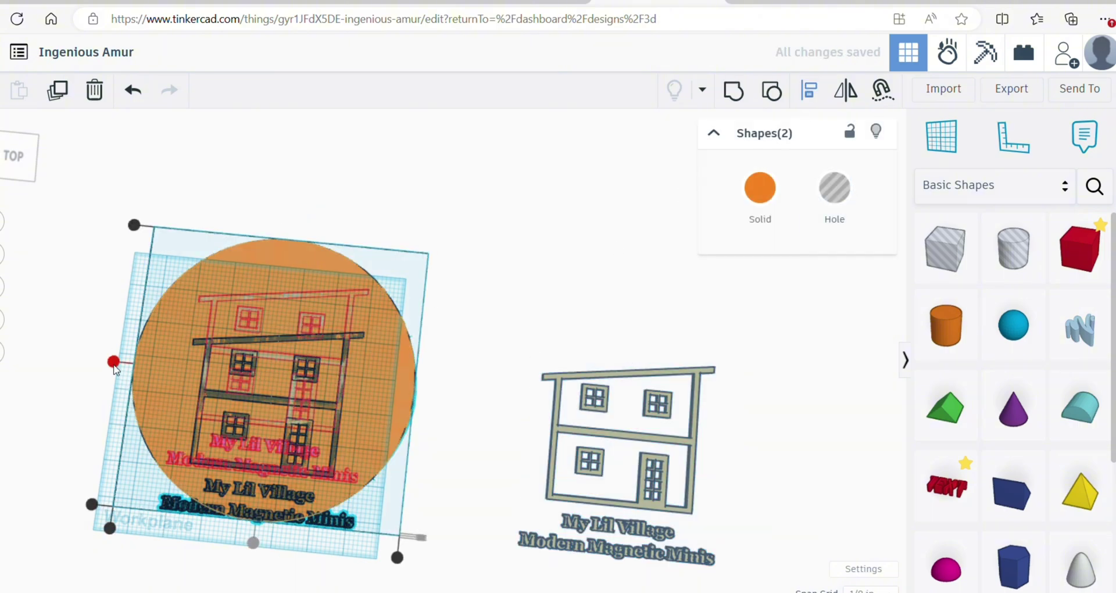
left_click(113, 362)
left_click(733, 91)
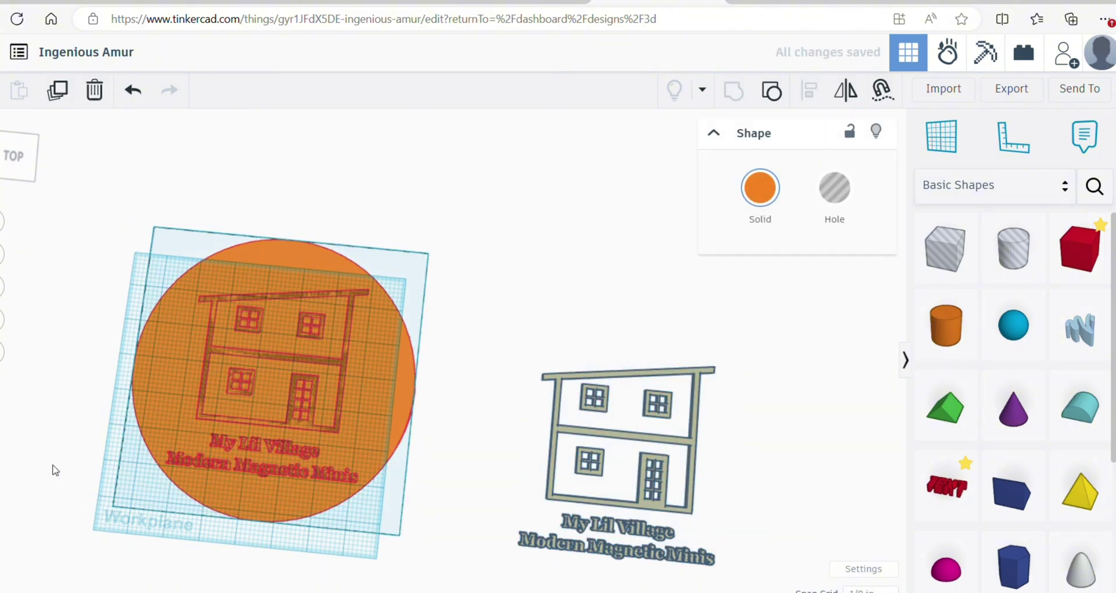
- Export the duplicated house-and-text logo on its own as an STL file
right_click_drag(52, 466, 164, 411)
right_click_drag(636, 392, 617, 364)
left_click(1011, 88)
left_click(631, 355)
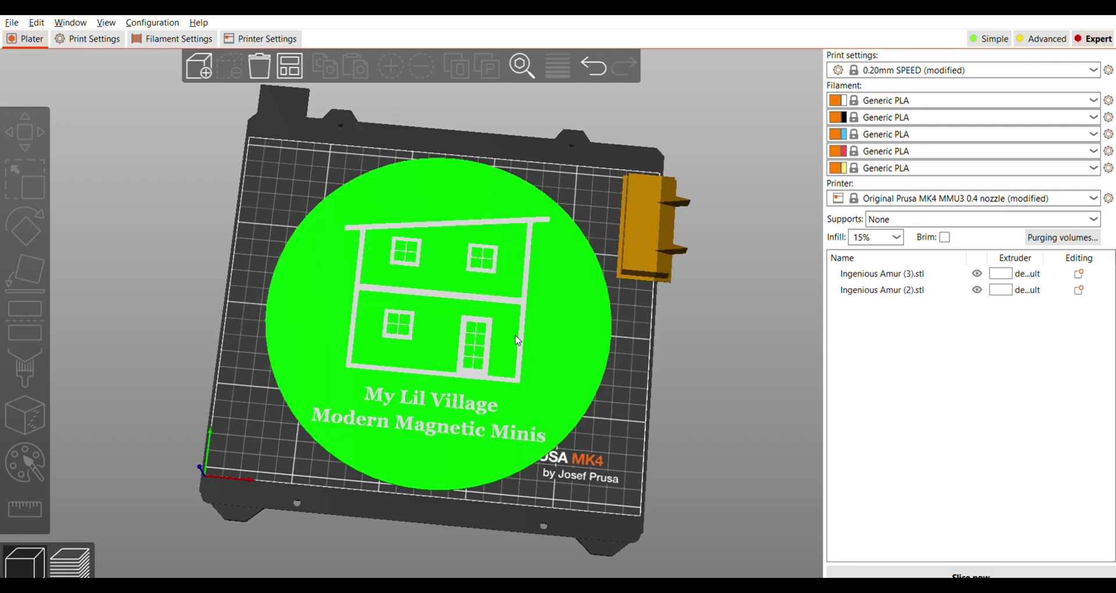
- Switch to PrusaSlicer and assign extruder 2 to the house-and-text model, Ingenious Amur (3).stl
left_click(517, 341)
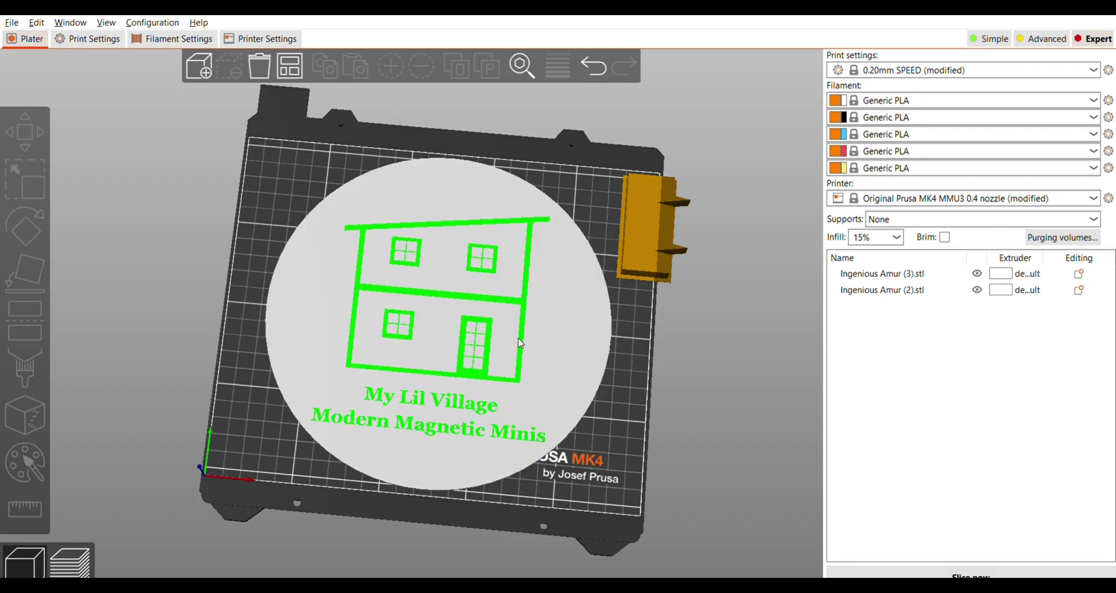
left_click(1037, 271)
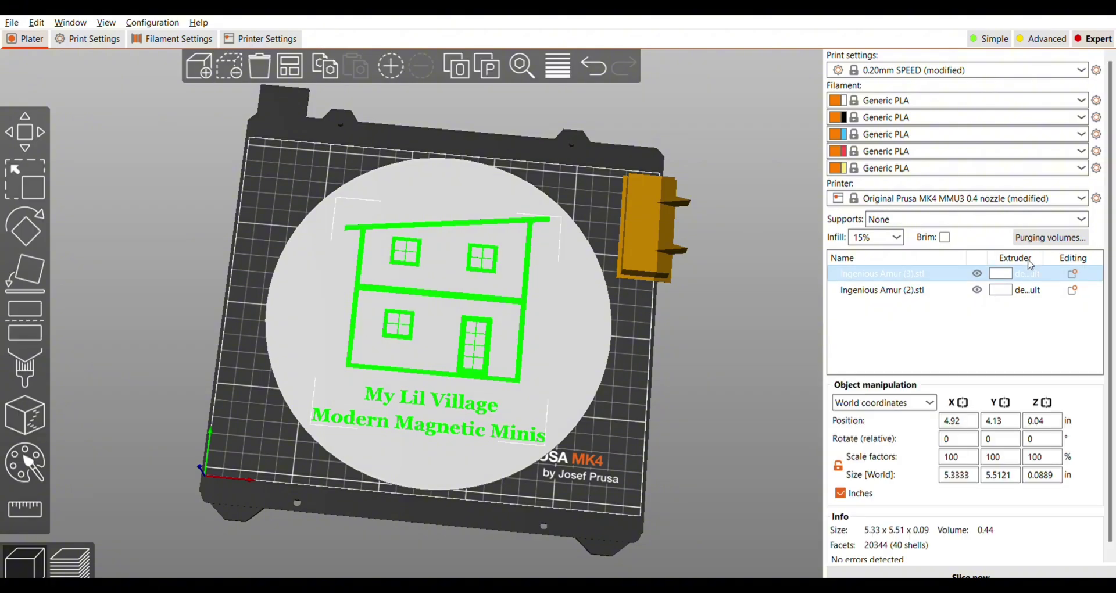
left_click(1031, 267)
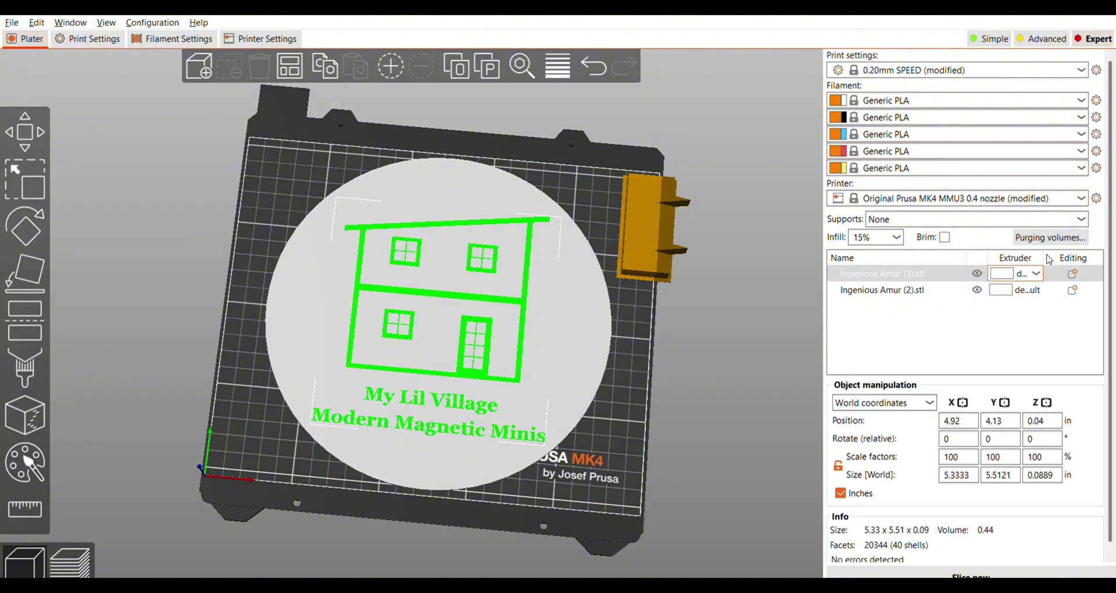
left_click(1016, 310)
left_click(699, 404)
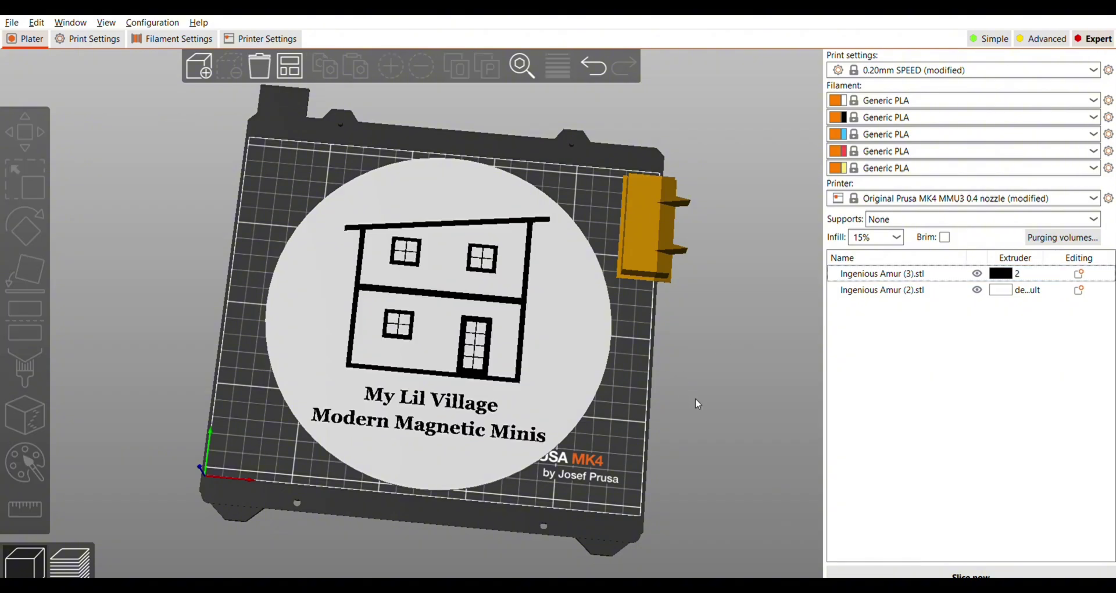
- Slice the plate and inspect the preview of the house and the lettering on the disc
left_click(930, 571)
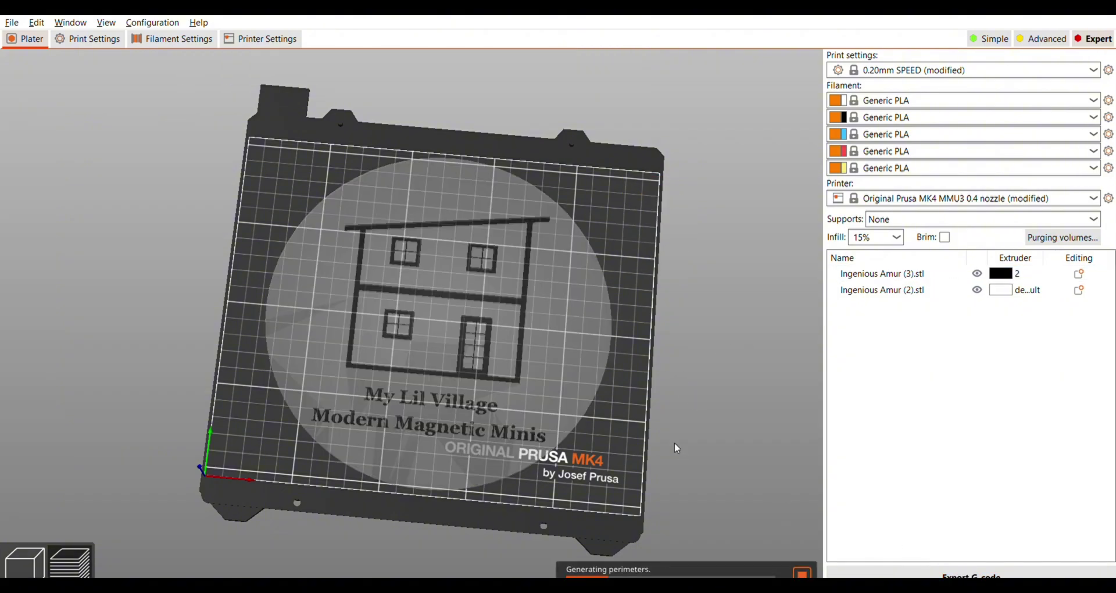
scroll(565, 435, "up", 5)
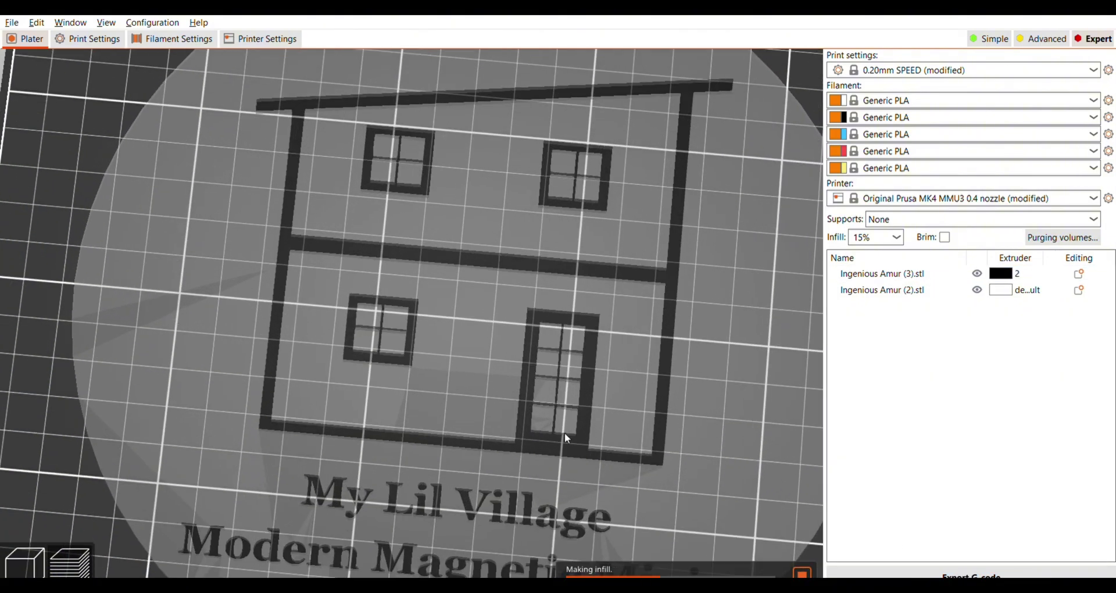
middle_click_drag(565, 434, 577, 437)
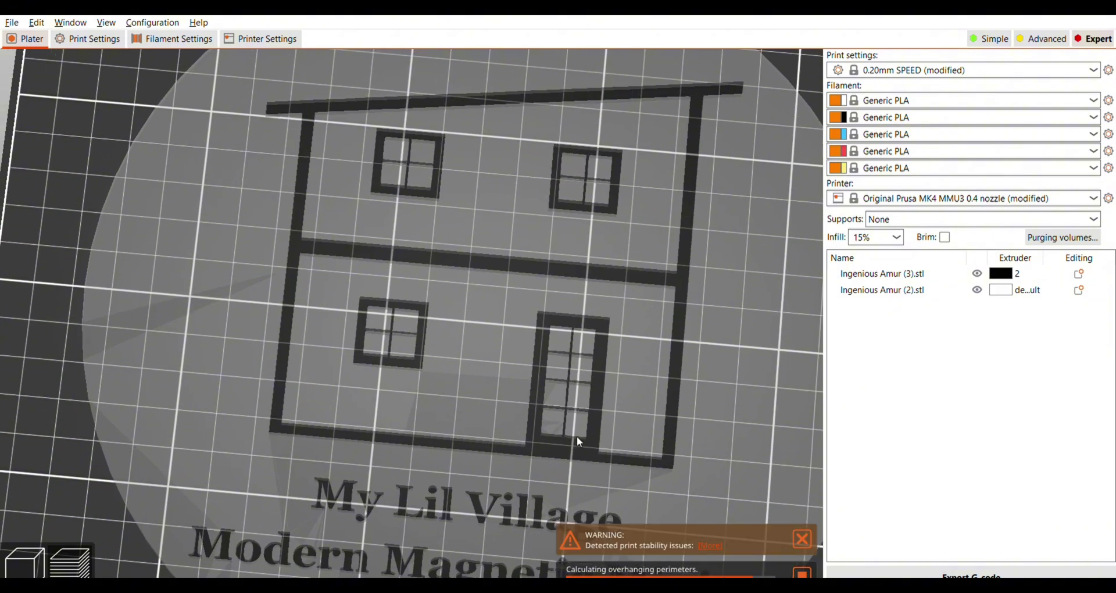
key("Tab")
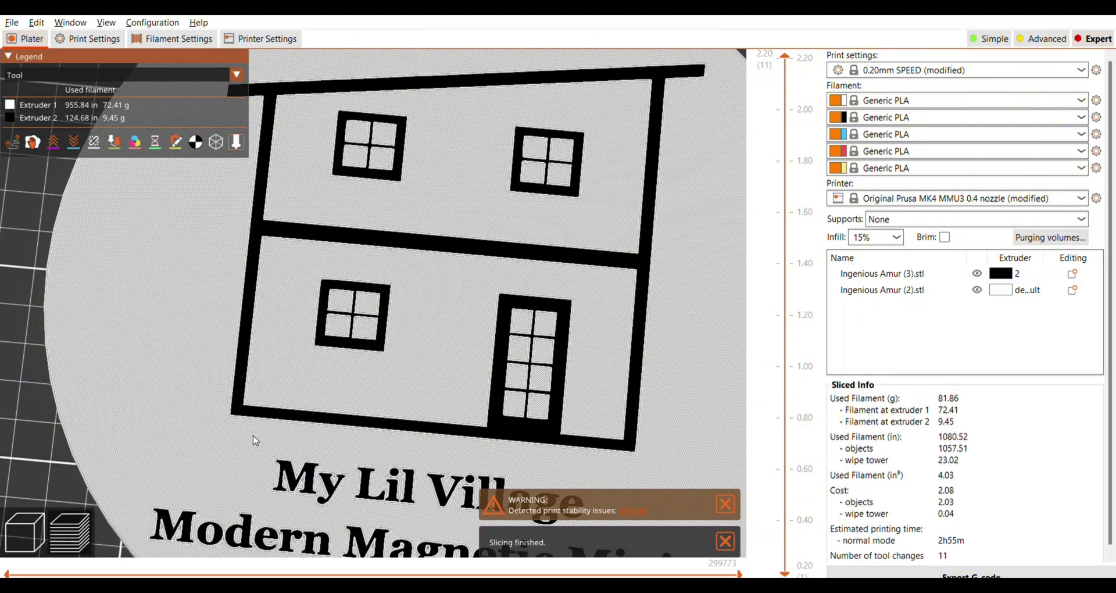
right_click_drag(47, 445, 41, 265)
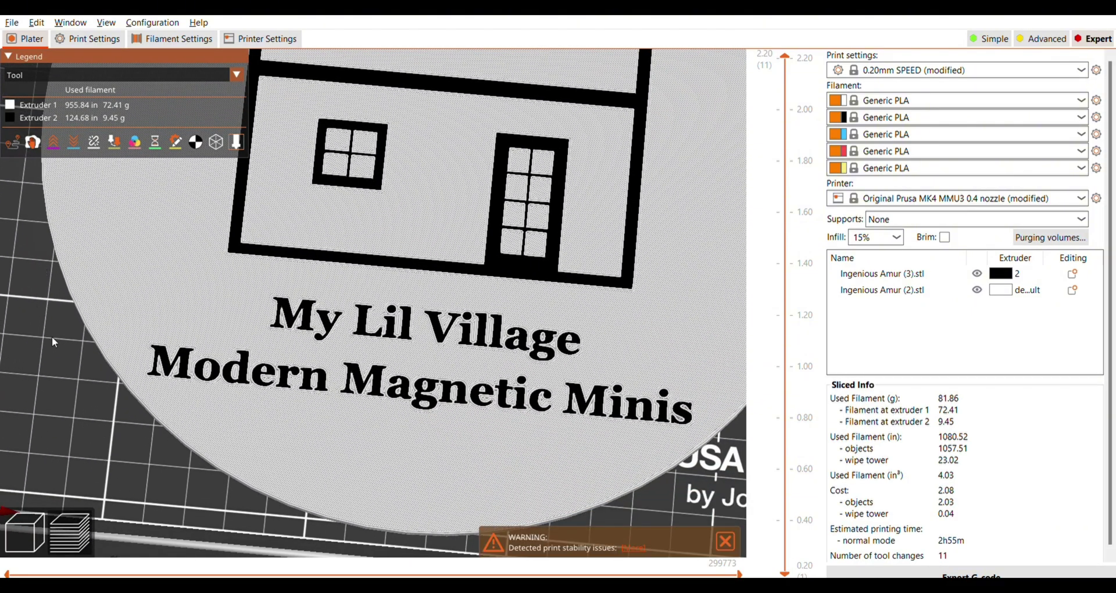
- Return to the 3D editor view and flip the house-and-text model face down with the Rotate tool
scroll(51, 336, "down", 2)
left_click(23, 533)
mouse_move(164, 399)
left_mouse_down()
mouse_move(203, 308)
mouse_move(150, 403)
mouse_move(172, 381)
left_mouse_up()
left_click(914, 274)
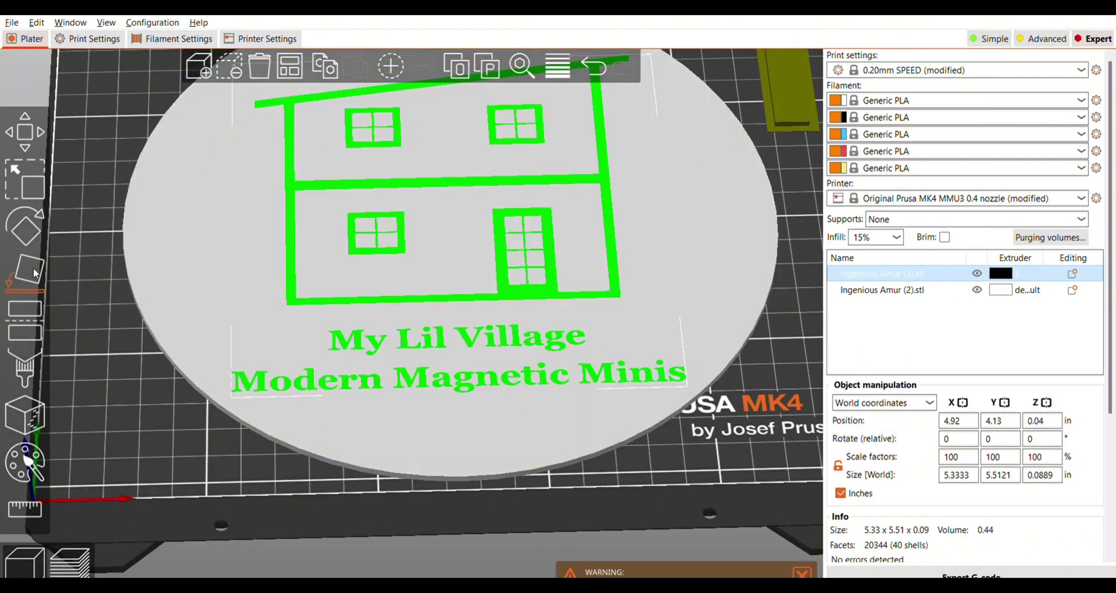
left_click(26, 226)
scroll(570, 242, "down", 5)
left_click_drag(438, 103, 436, 318)
left_click(571, 271)
- Flip the round disc, Ingenious Amur (2).stl, face down with the Rotate tool
left_click(882, 290)
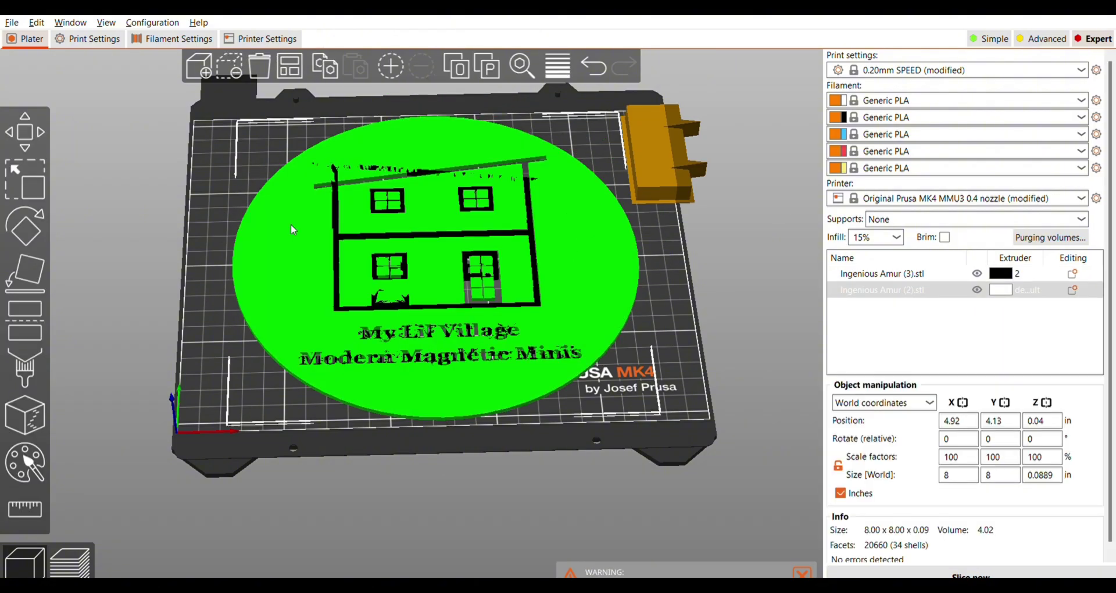
left_click(25, 227)
left_click_drag(430, 74, 436, 325)
left_click(762, 446)
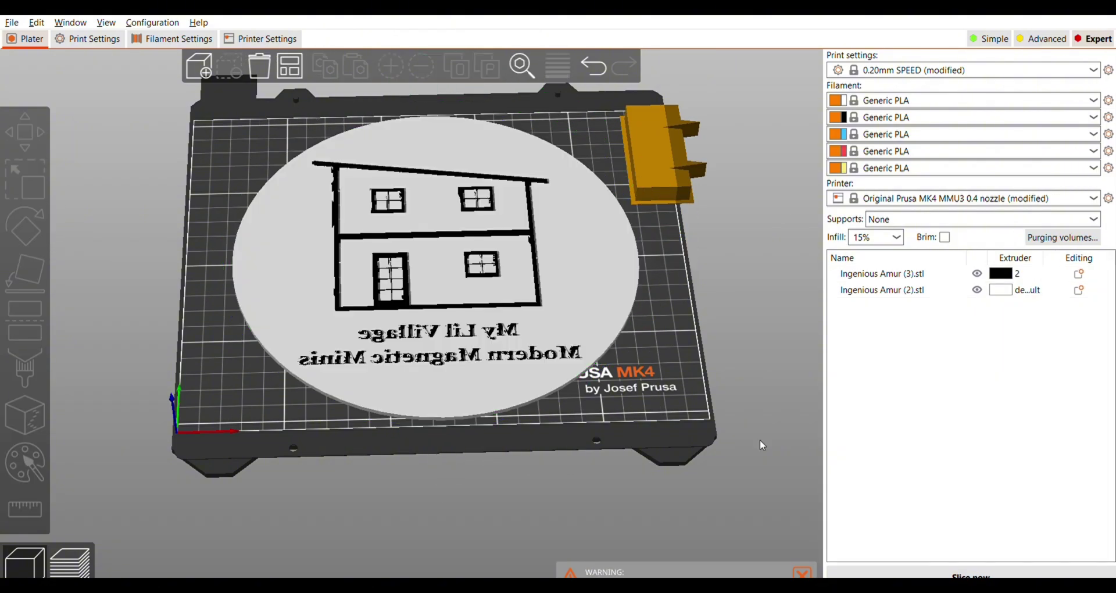
- Slice the flipped models and inspect the lettering and house from beneath the print bed
left_click(968, 574)
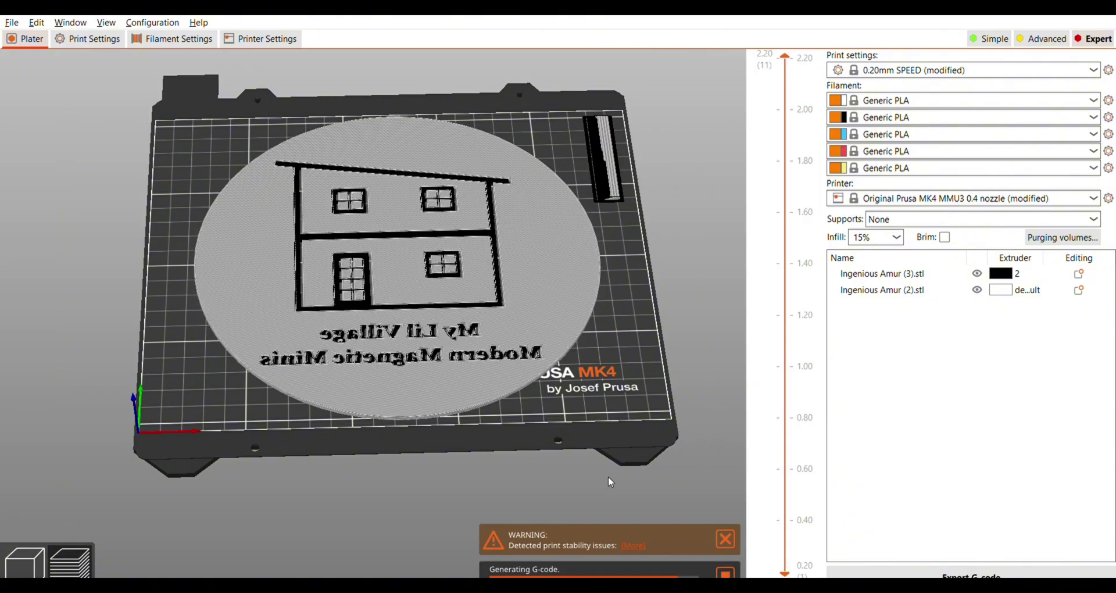
left_click_drag(608, 476, 747, 326)
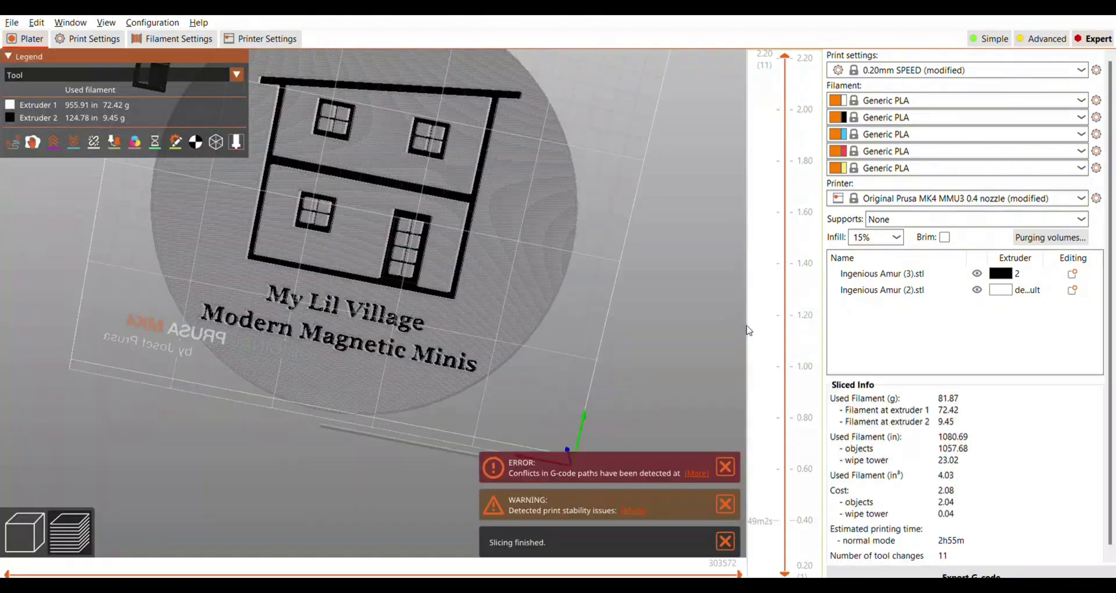
scroll(440, 257, "up", 5)
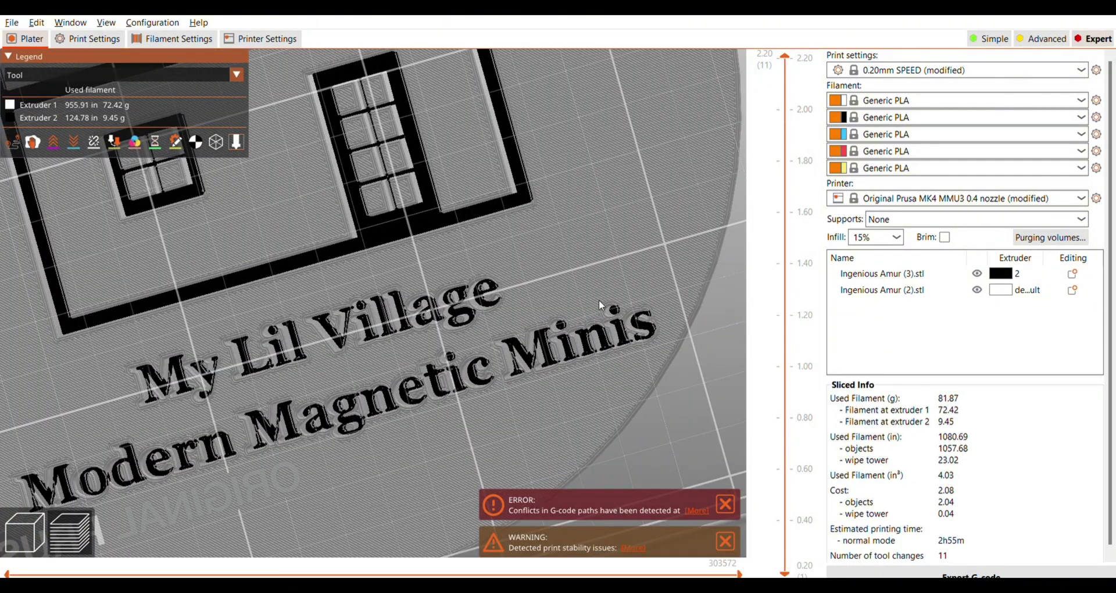
left_click_drag(602, 305, 239, 439)
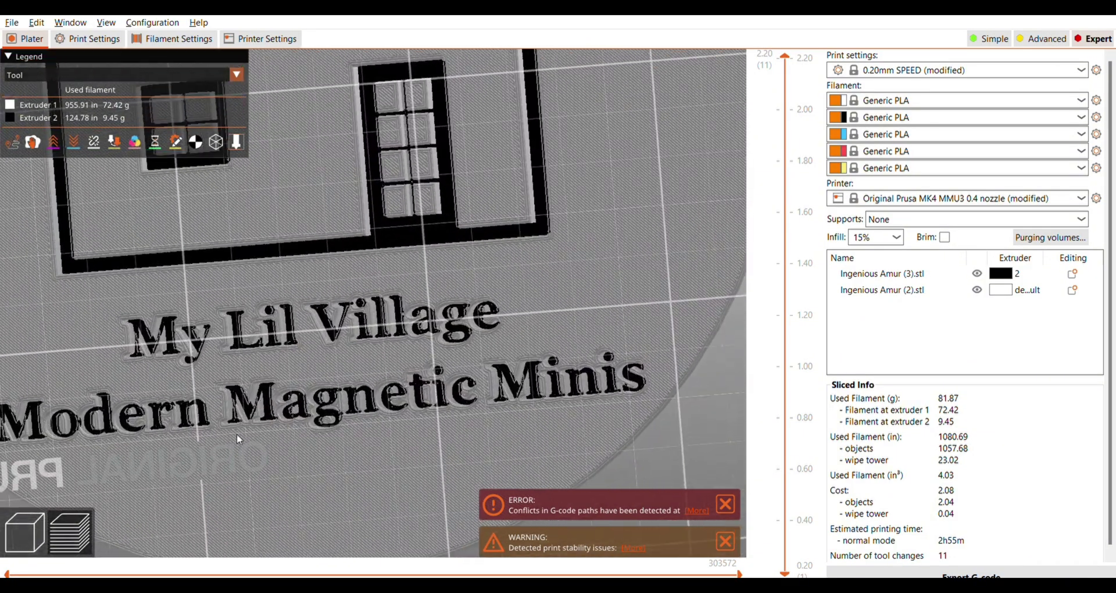
- Return to the 3D editor view and set the disc's position to X 4.5 in and Y 4 in
left_click(21, 529)
left_click_drag(719, 372, 727, 372)
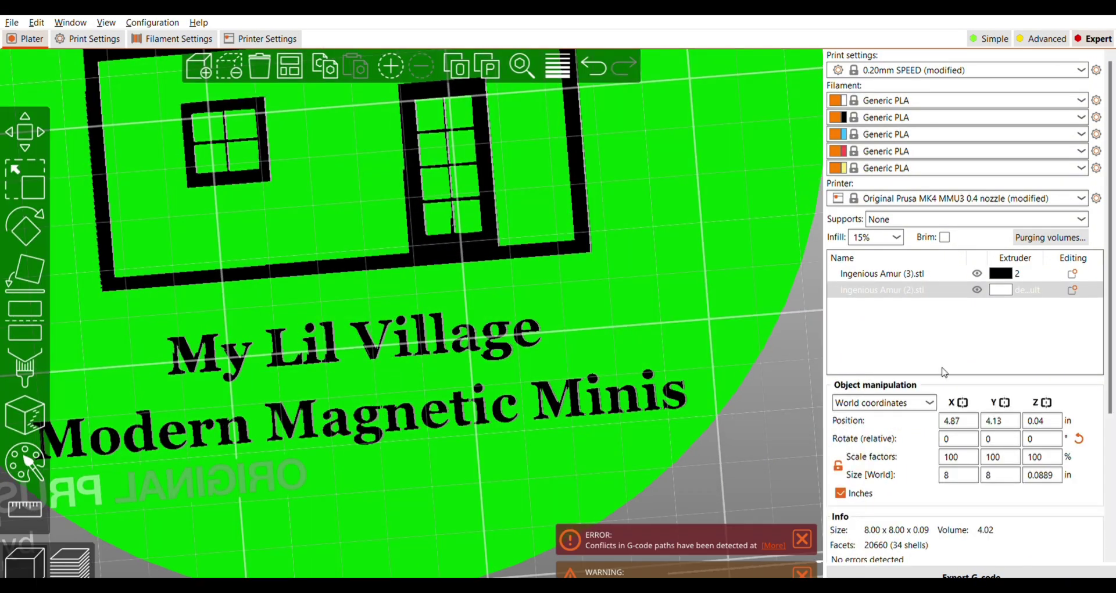
type("4.5")
key("Tab")
type("4")
key("Tab")
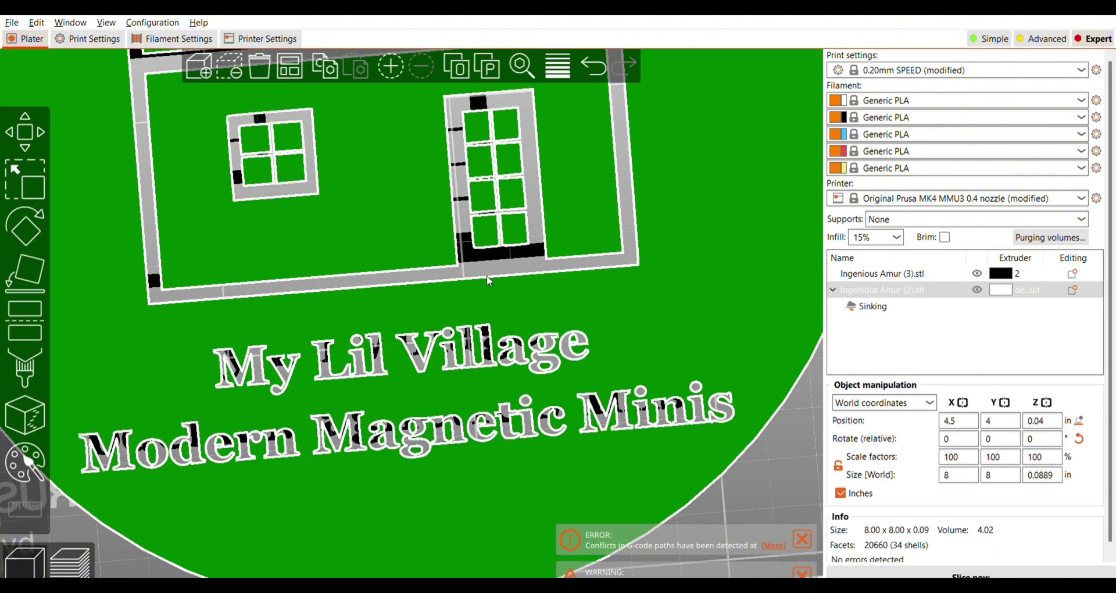
- Set the house-and-text model's position to X 4.5 in and Y 4 in
left_click(487, 273)
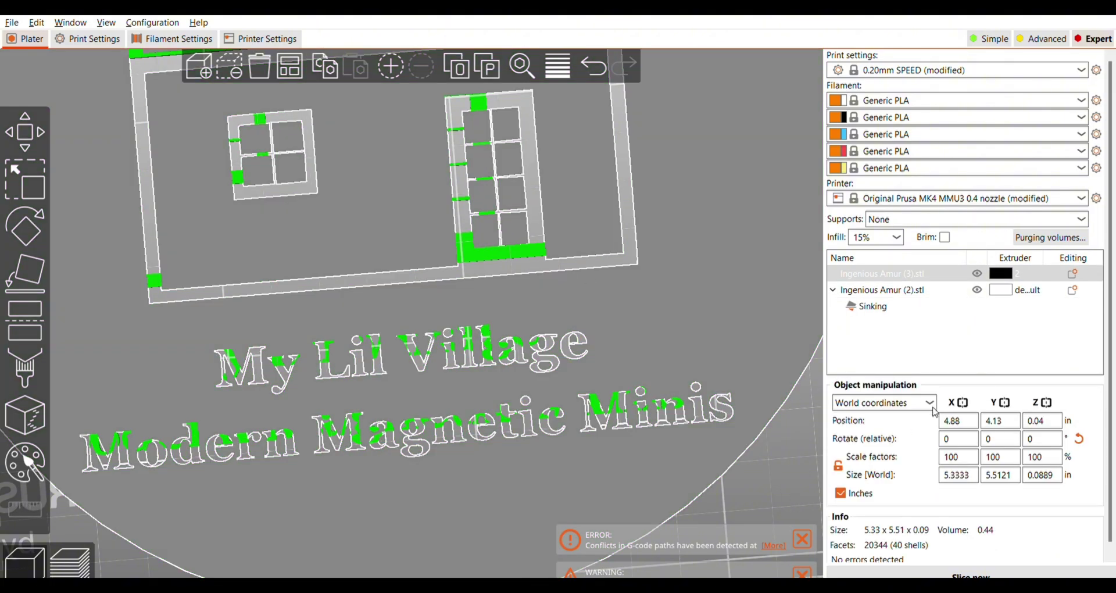
type("4.5")
key("Tab")
type("4")
key("Tab")
- Set the Y position of both the house-and-text model and the disc to 4.2 in
scroll(613, 356, "down", 8)
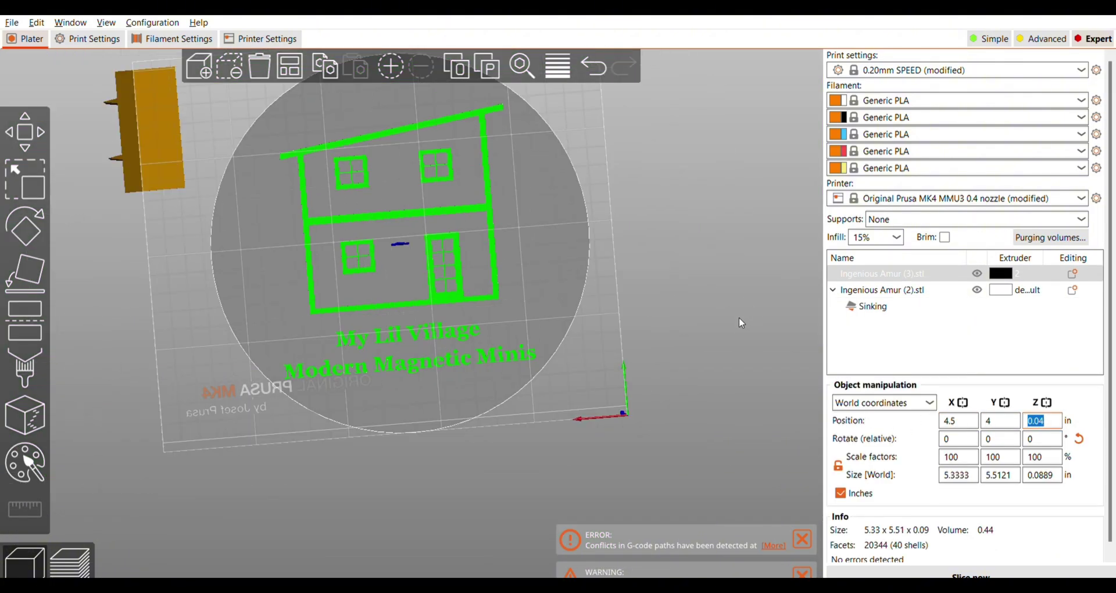
left_click(739, 317)
left_click_drag(738, 316, 708, 320)
left_click(482, 276)
left_click(1012, 420)
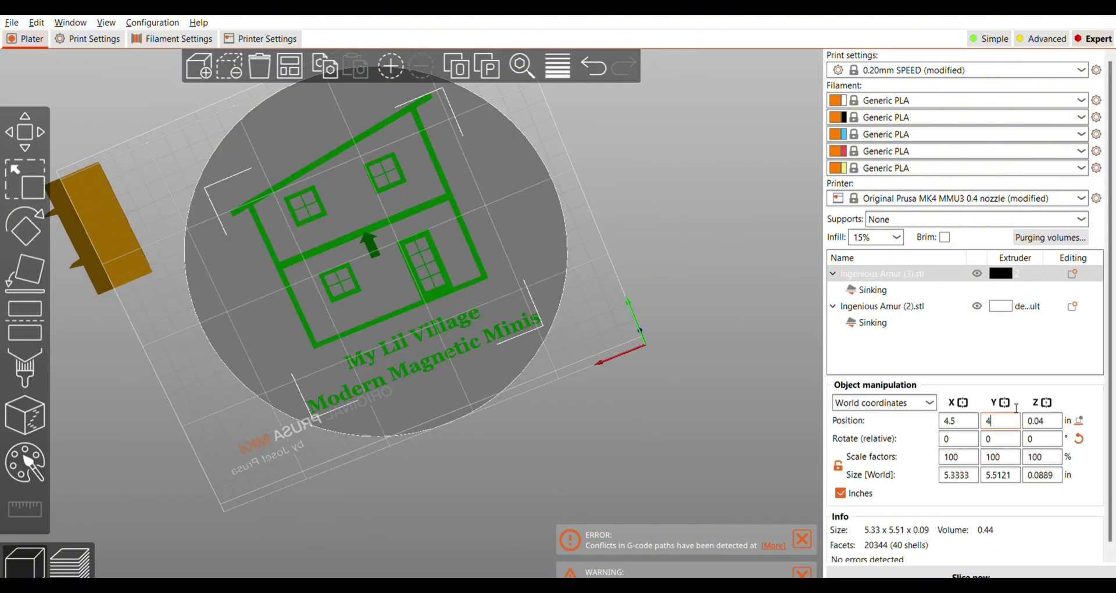
left_click(1018, 307)
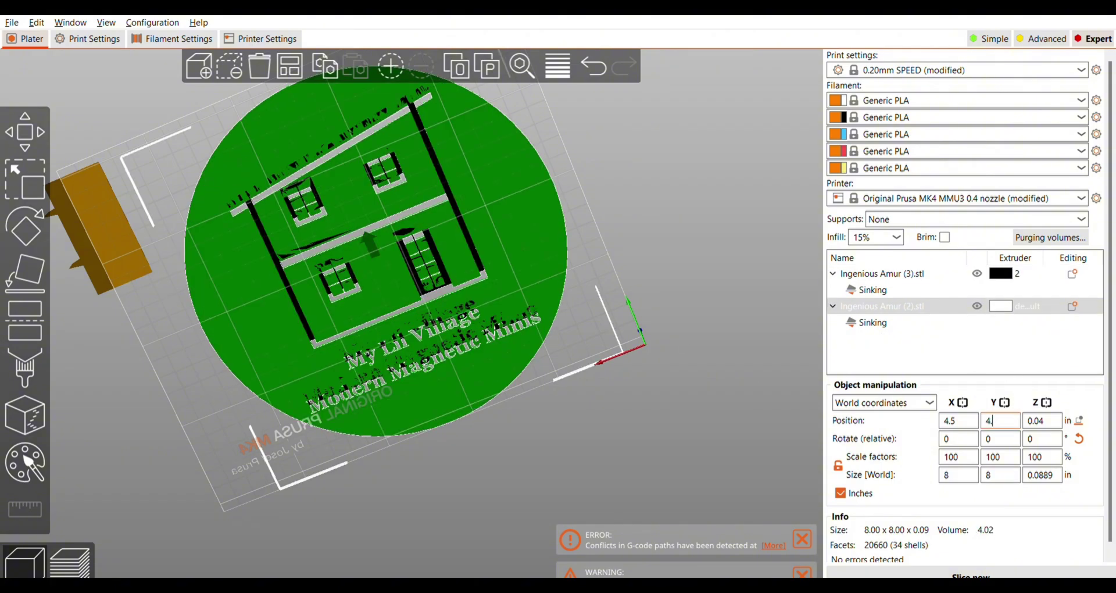
type("2")
- Slice the repositioned models and examine the first-layer pattern around the lettering
left_click(951, 570)
scroll(475, 323, "up", 11)
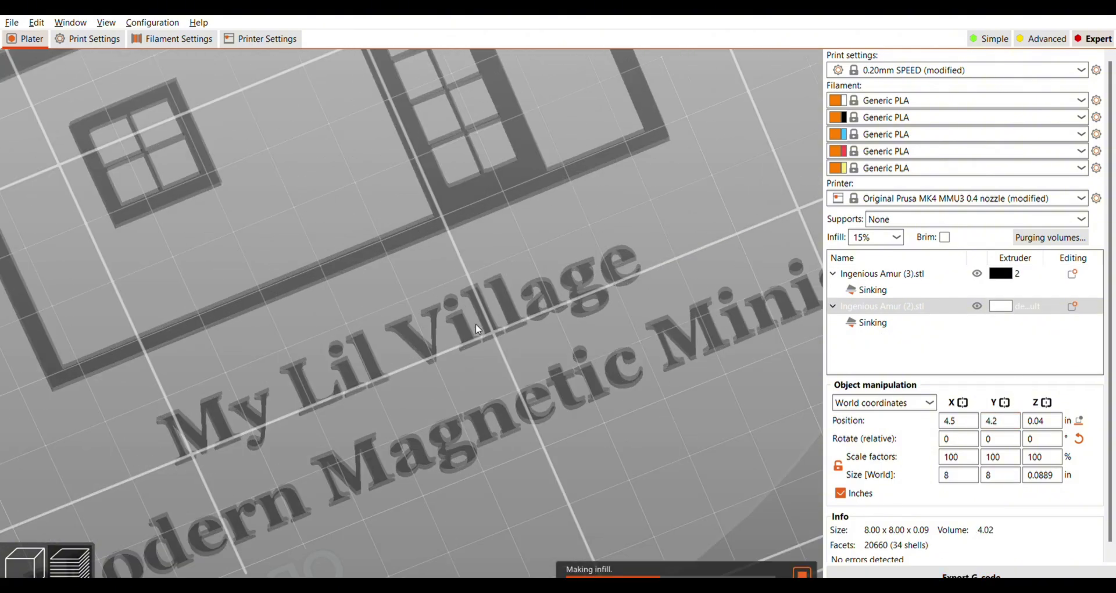
scroll(478, 330, "down", 4)
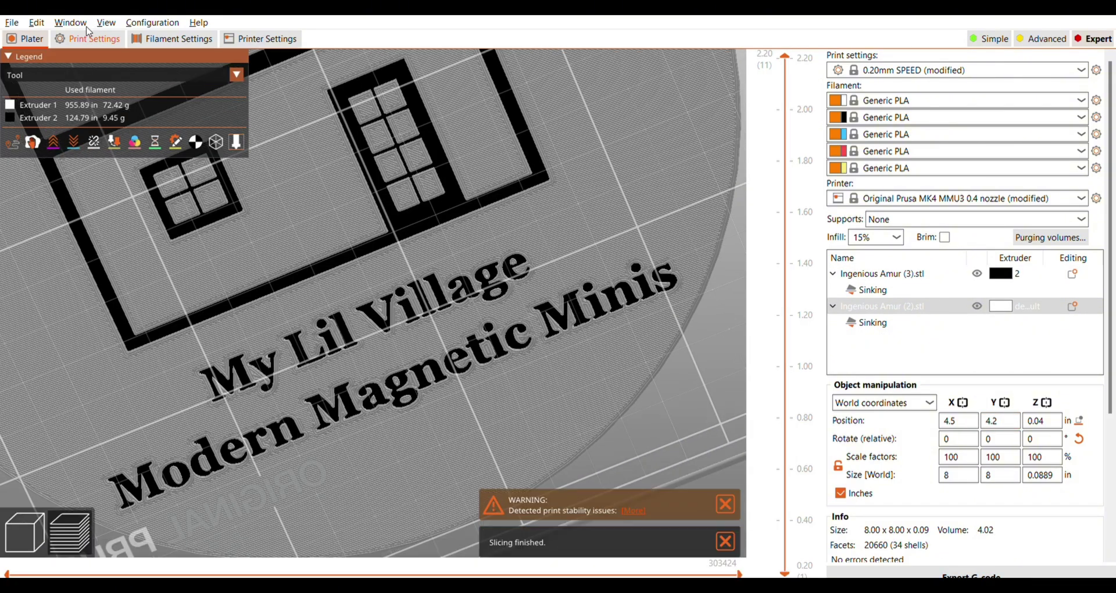
- Set the fill pattern and the top fill pattern to Concentric and re-slice the models
left_click(87, 38)
left_click(24, 91)
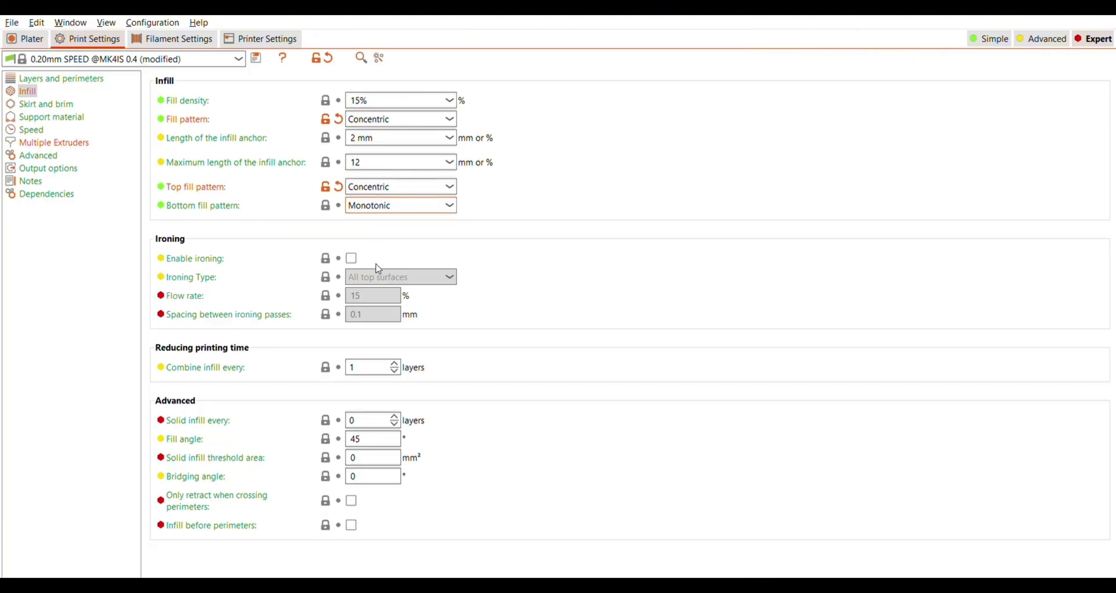
left_click(25, 39)
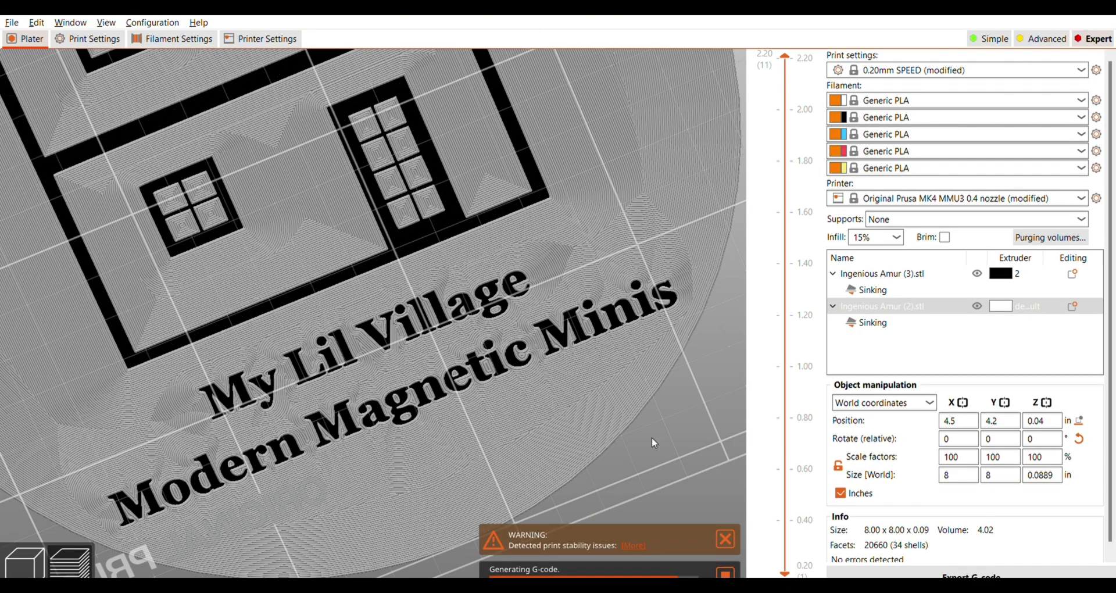
- Set the fill pattern to Grid, top fill to Monotonic Lines, bottom fill to Rectilinear and fill angle to 0°, and re-slice
scroll(688, 409, "down", 3)
left_click(86, 38)
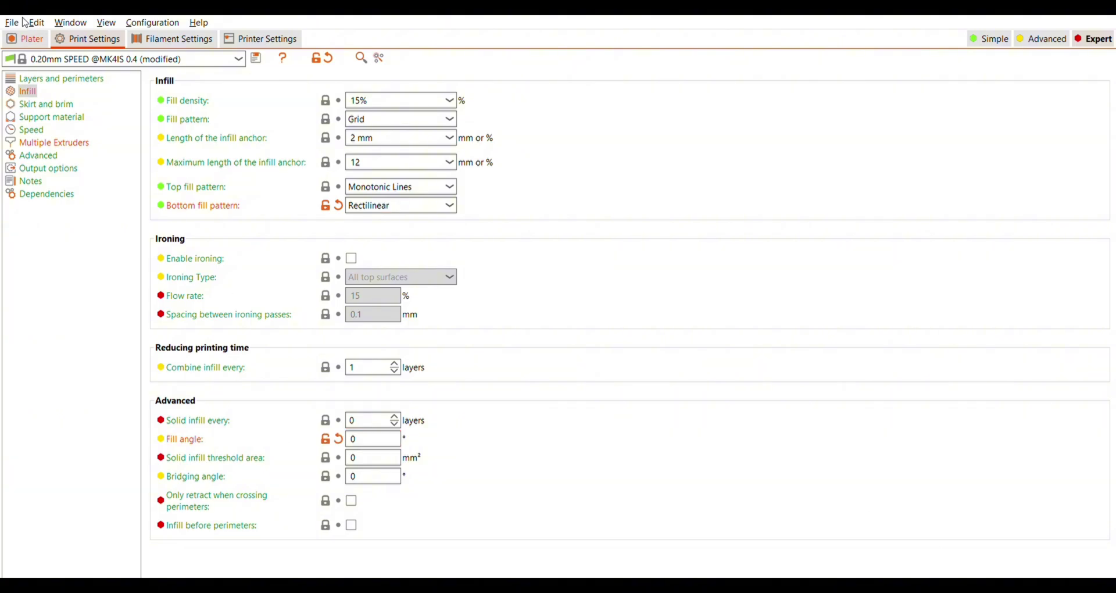
left_click(27, 39)
scroll(472, 333, "up", 10)
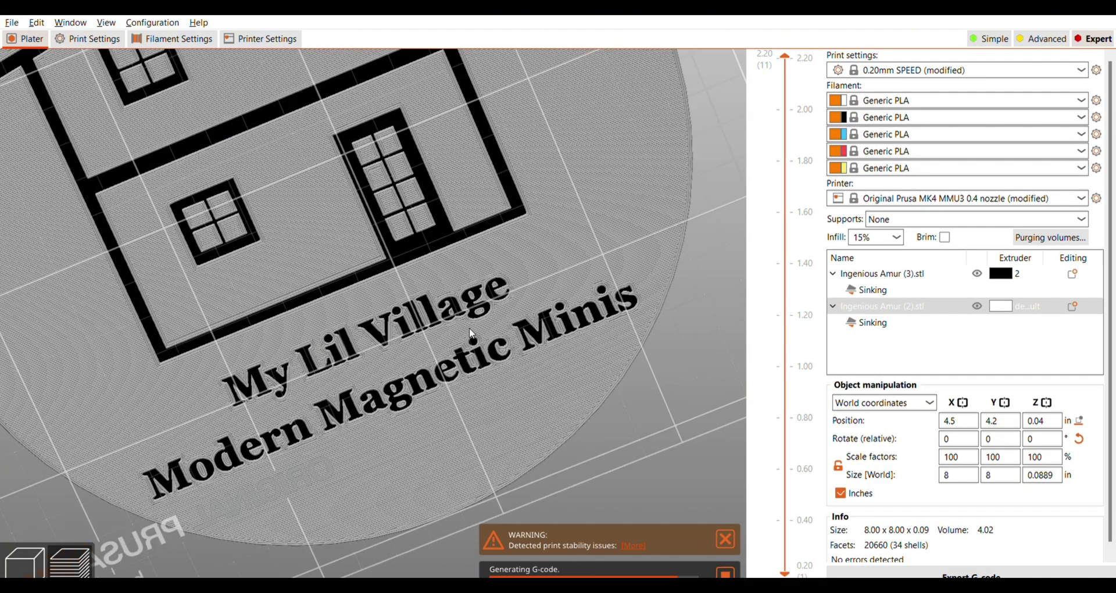
- Examine the re-sliced disc from below and above, and check the sliced filament usage
scroll(470, 329, "down", 15)
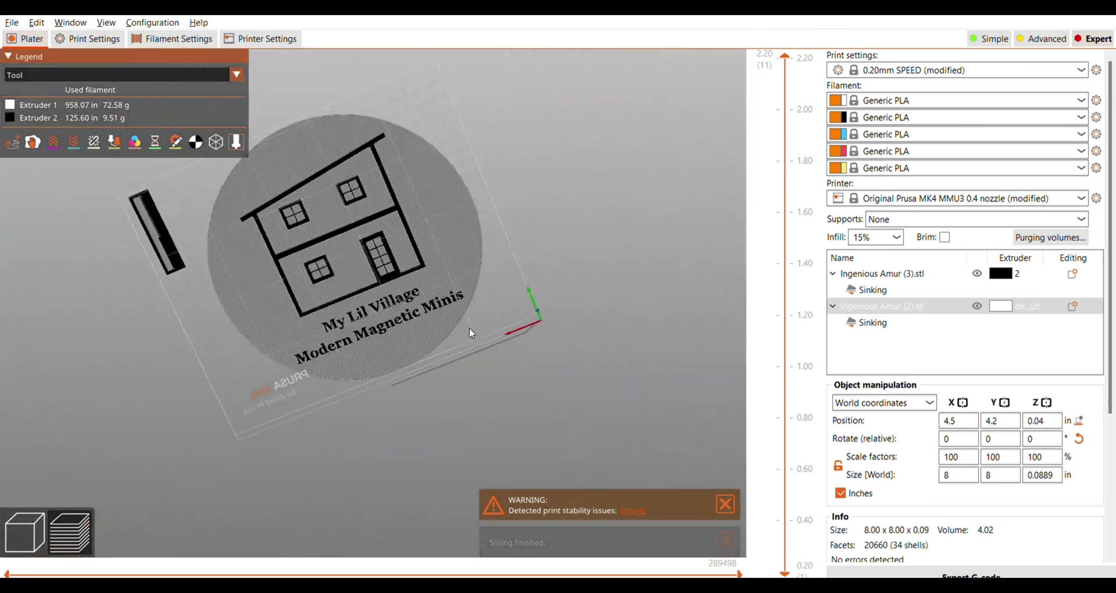
left_click_drag(470, 328, 521, 398)
scroll(1006, 495, "down", 5)
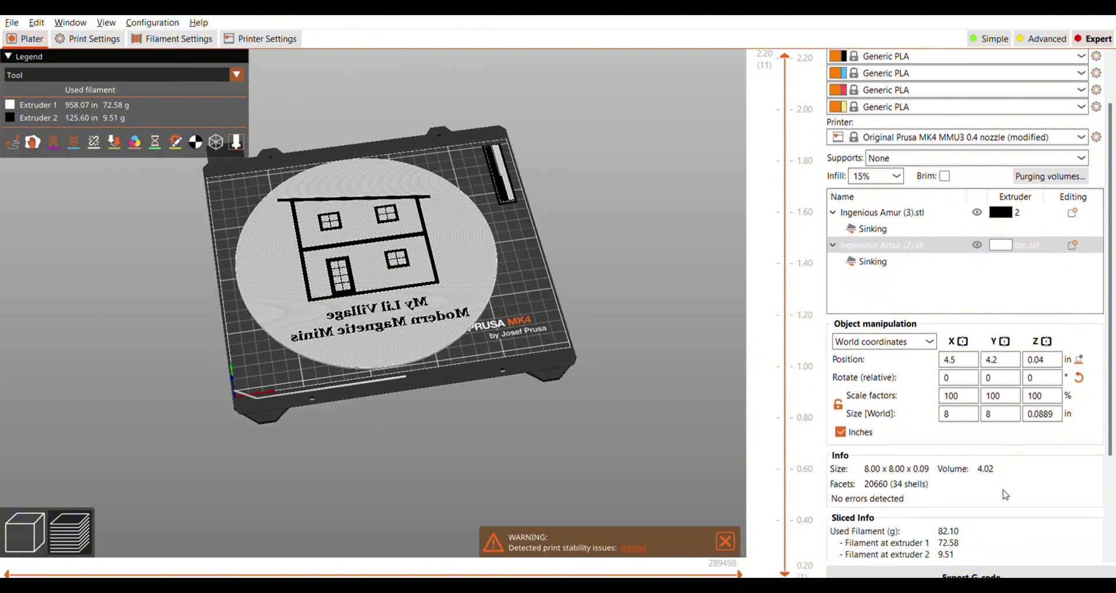
scroll(1006, 496, "down", 2)
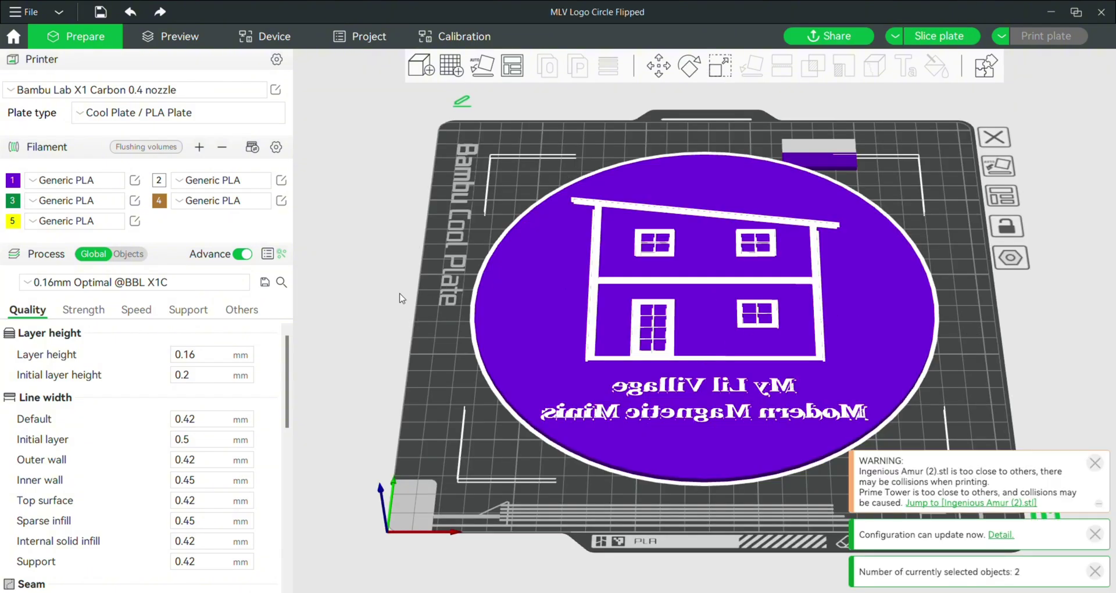
- Switch to Bambu Studio and select the house-and-text model on the plate of the flipped logo project
left_click(435, 295)
left_click_drag(434, 295, 432, 323)
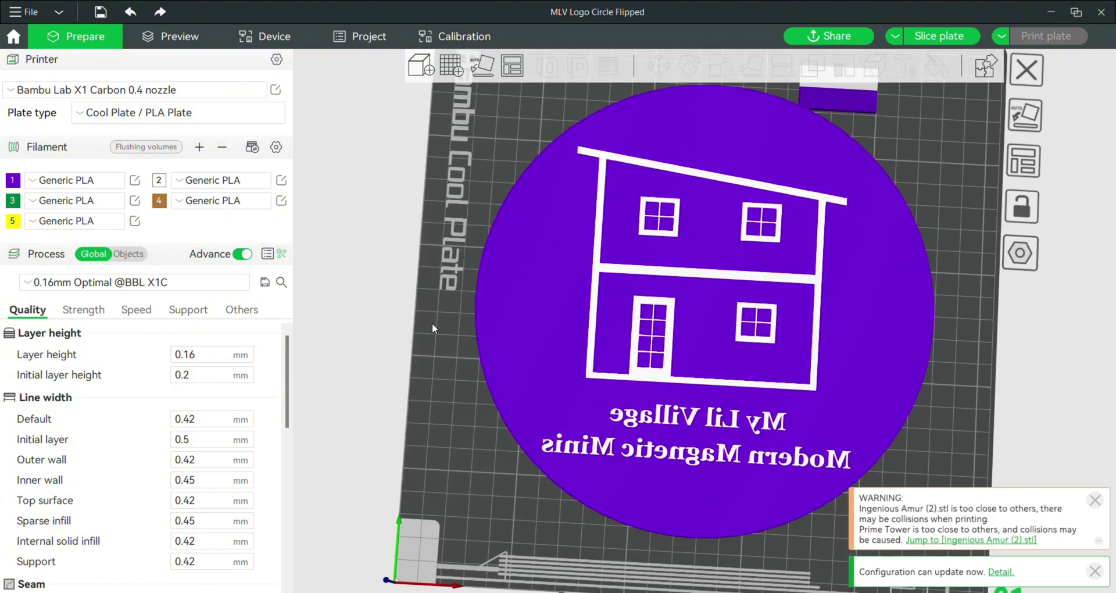
left_click(656, 275)
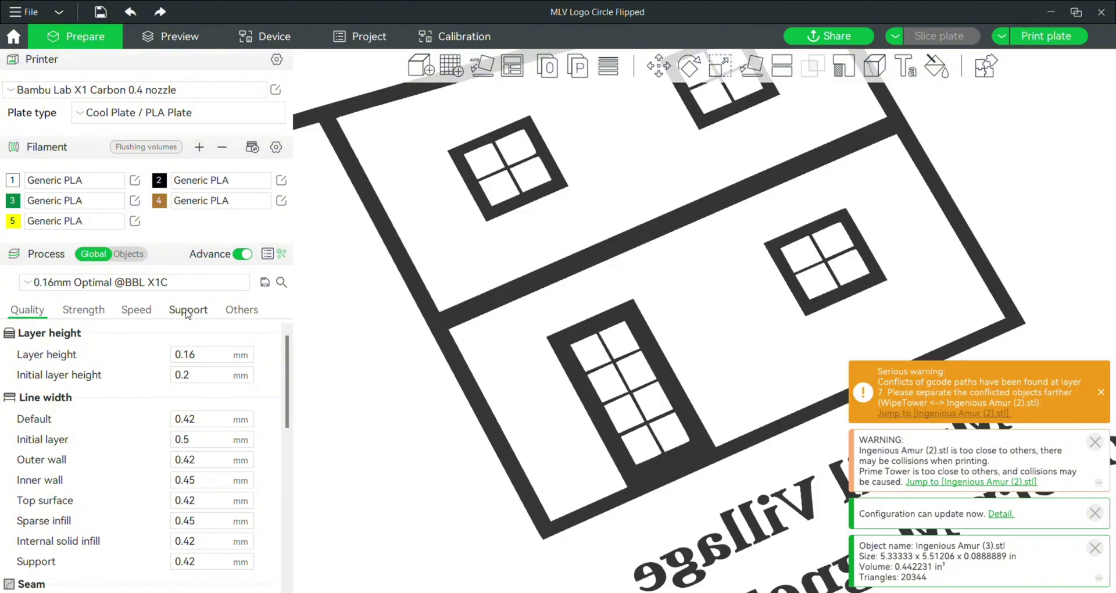
- Find the advanced infill options in the process settings and set the infill direction to 0°
left_click(188, 309)
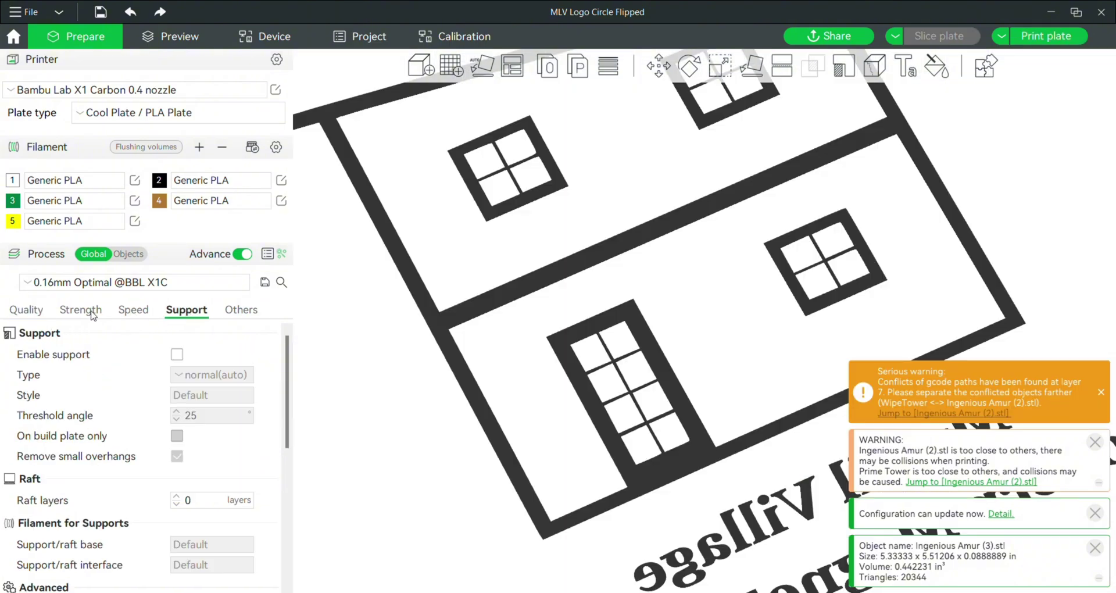
left_click(81, 310)
left_click(27, 310)
scroll(230, 404, "down", 10)
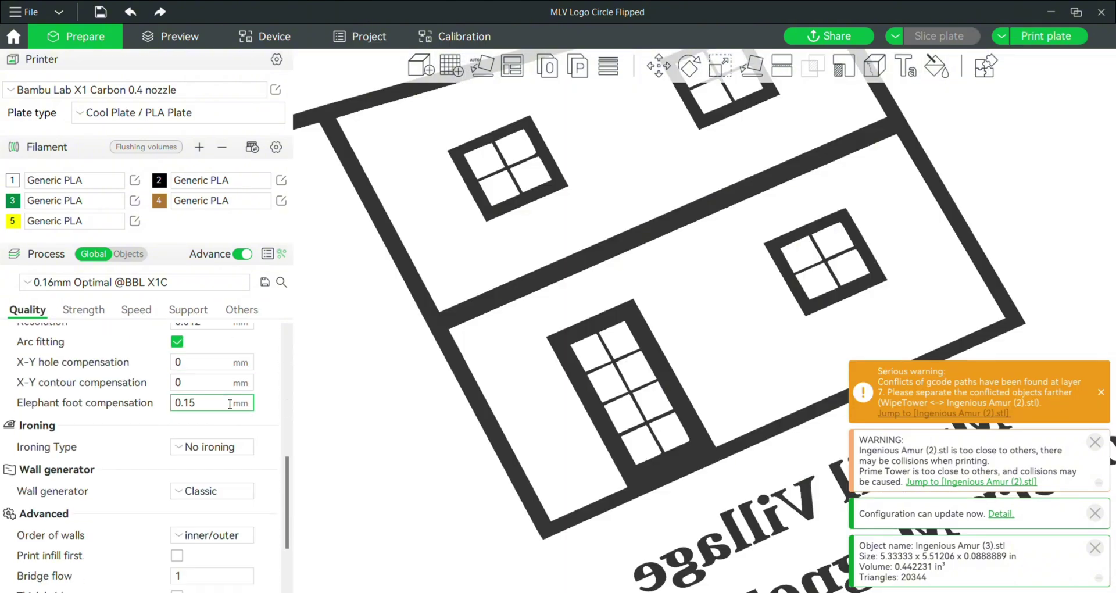
scroll(230, 404, "down", 4)
scroll(226, 402, "up", 14)
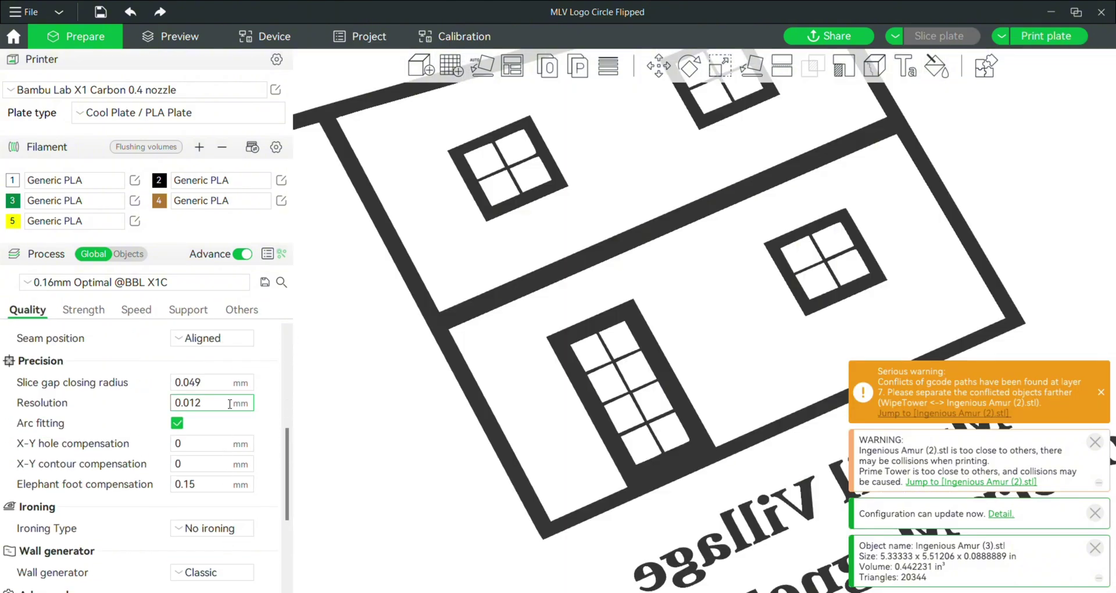
left_click(83, 310)
scroll(235, 406, "down", 5)
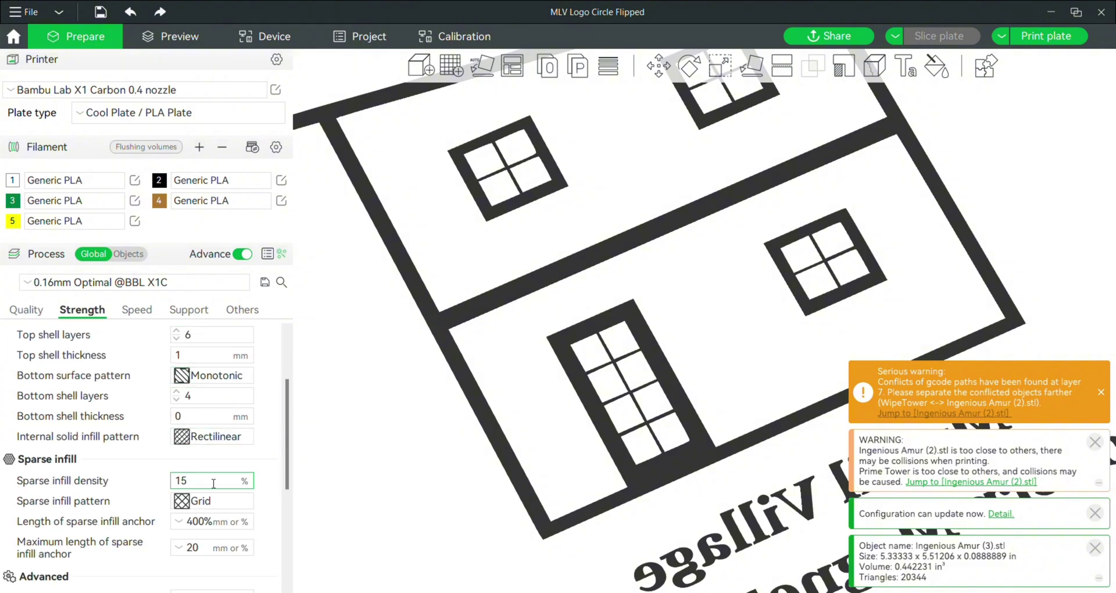
scroll(214, 483, "down", 7)
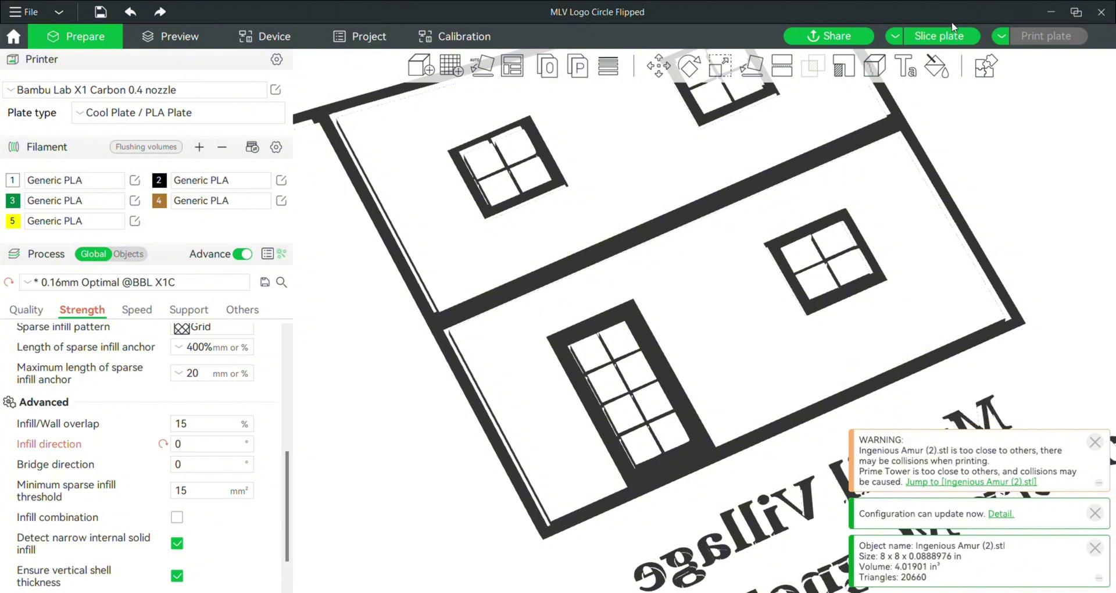
- Slice the plate and examine the underside of the disc around the house and lettering
left_click(938, 35)
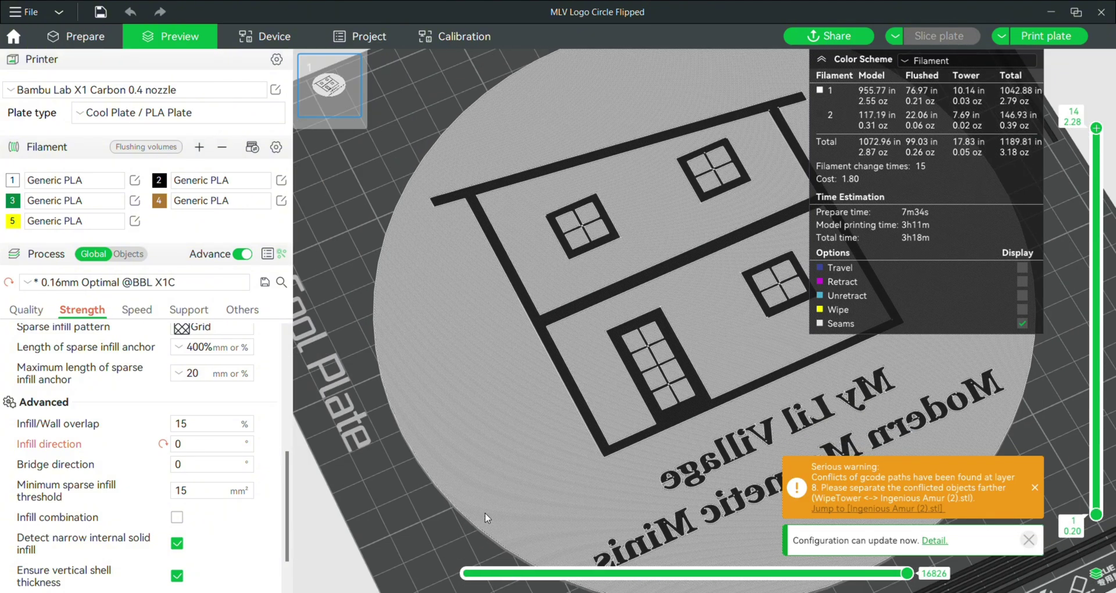
left_click_drag(400, 561, 544, 394)
scroll(536, 378, "up", 5)
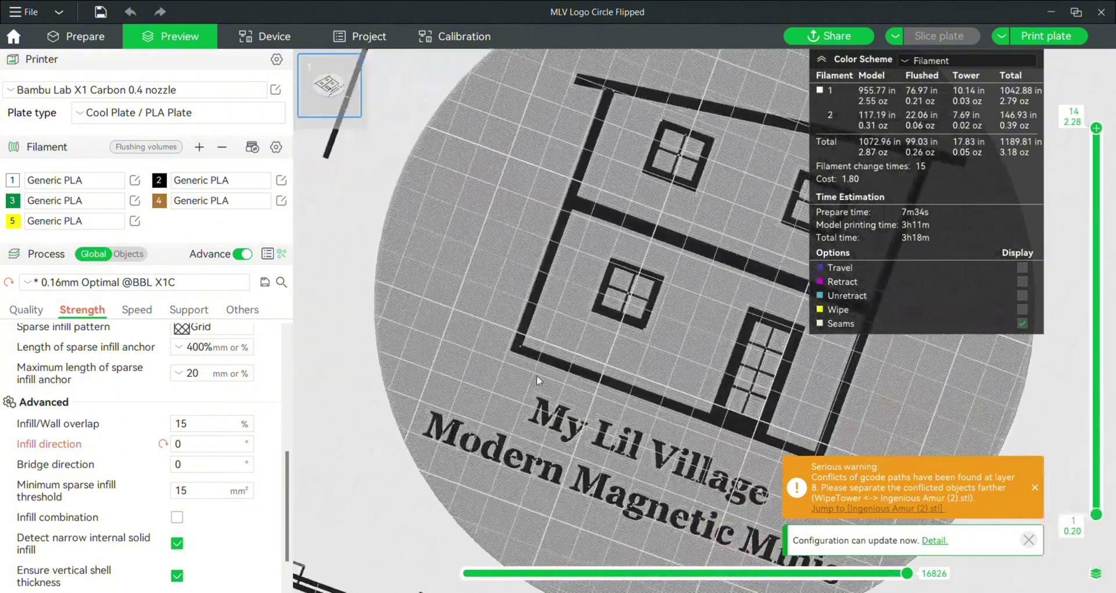